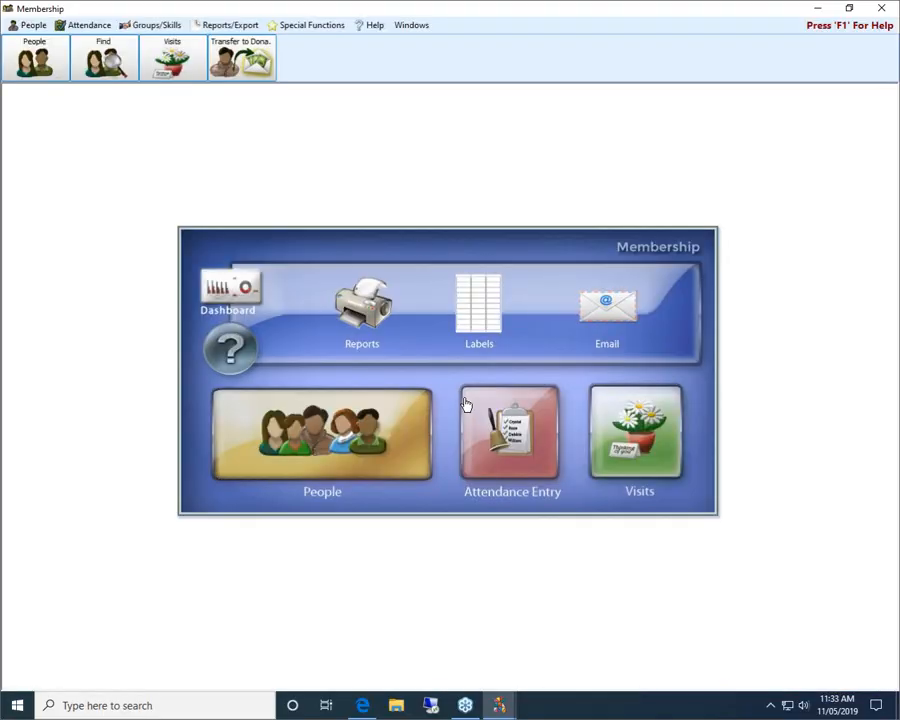
Step: Bring up the Church Windows launcher and return to the Membership module from it
mouse_move(497, 706)
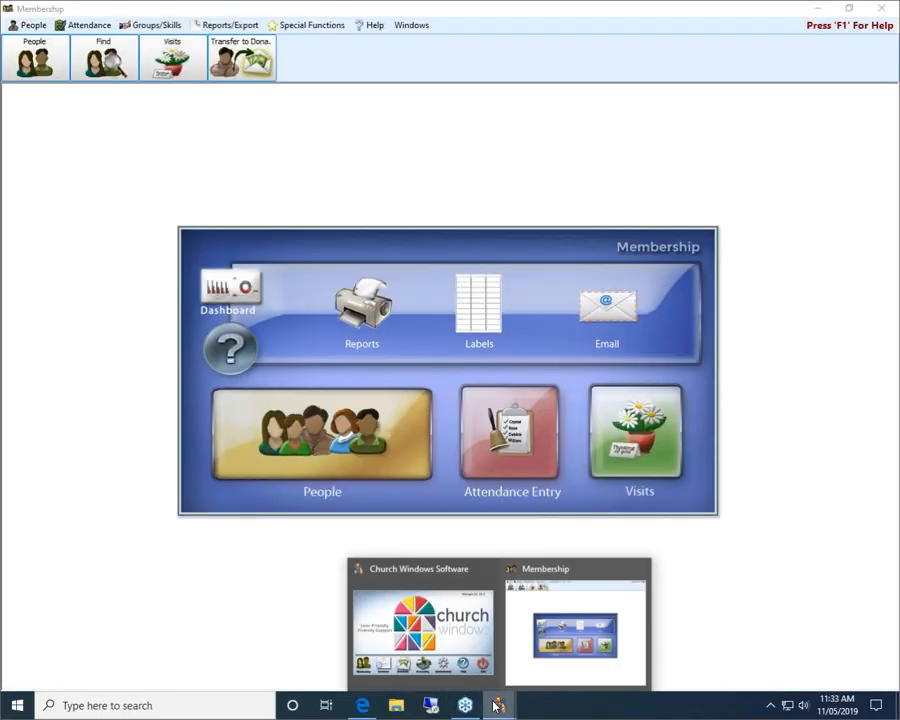
left_click(415, 585)
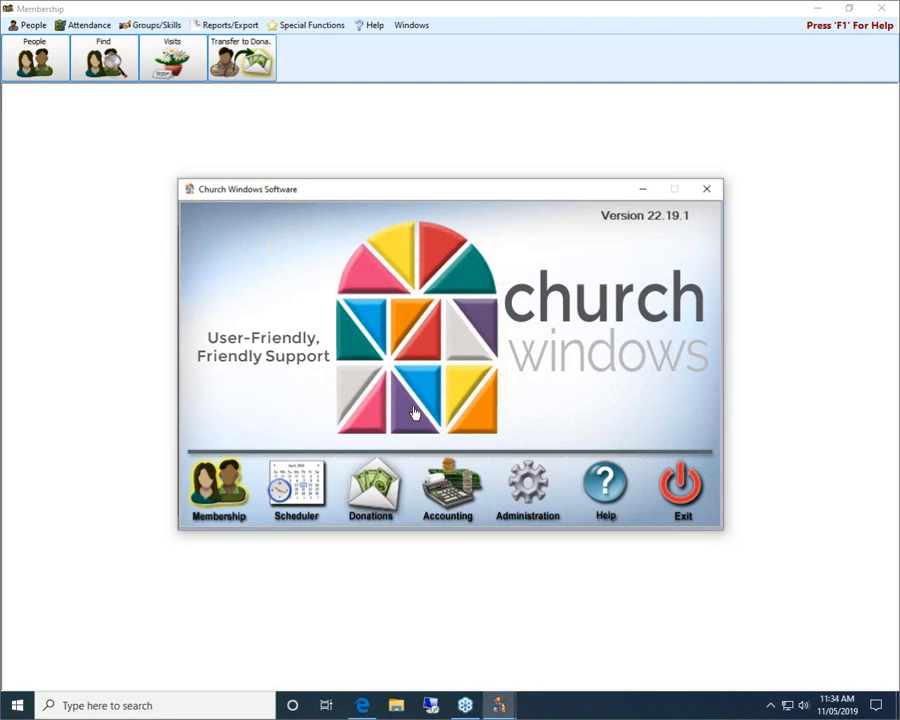
left_click(211, 507)
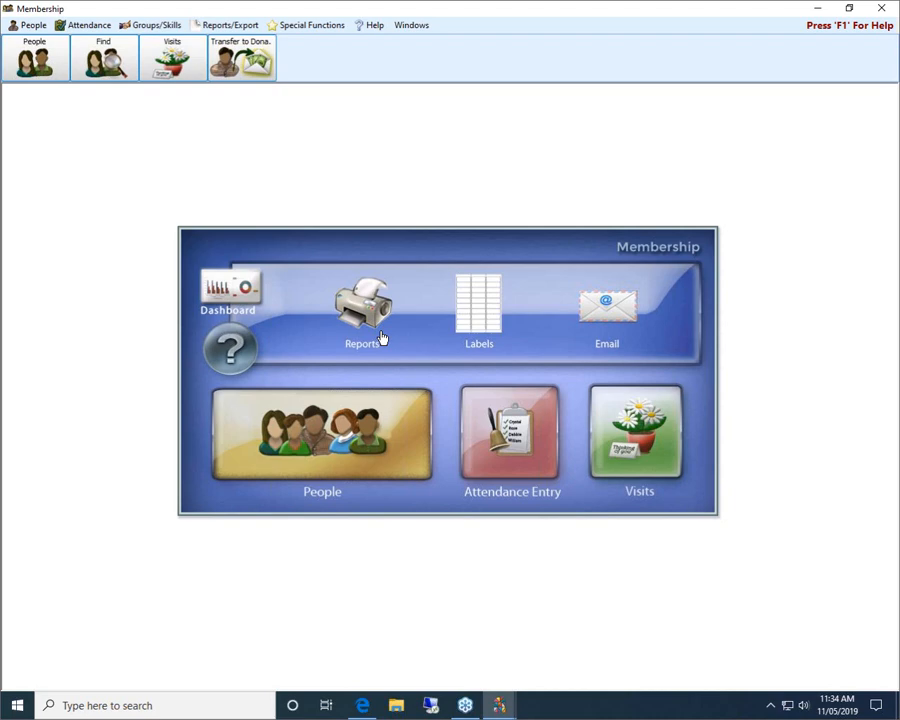
Step: Show the report and export options, view the general report's selection setup, and close it unchanged
left_click(250, 28)
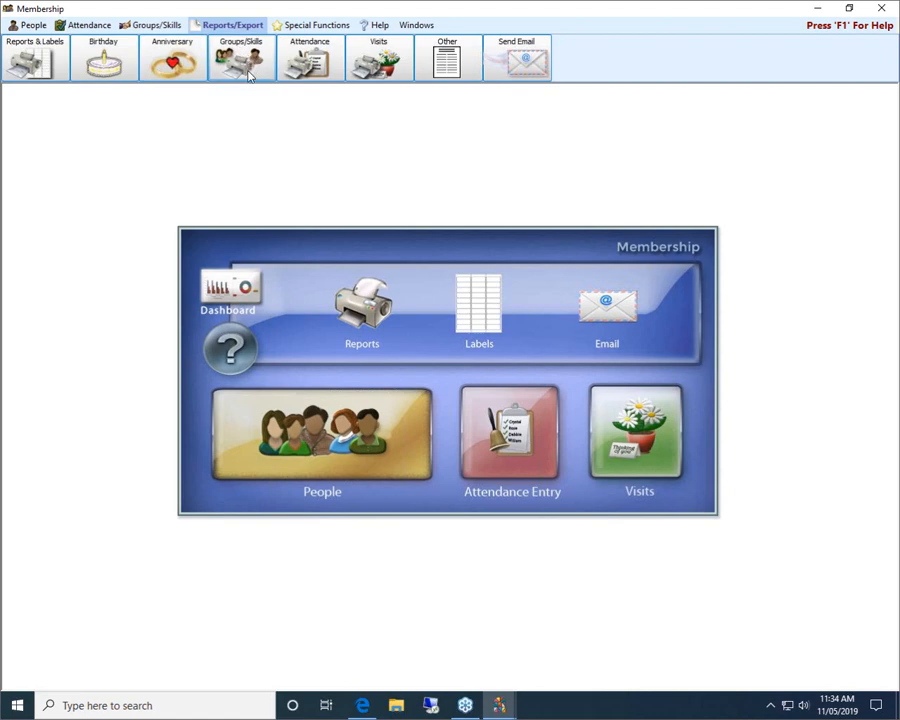
left_click(366, 321)
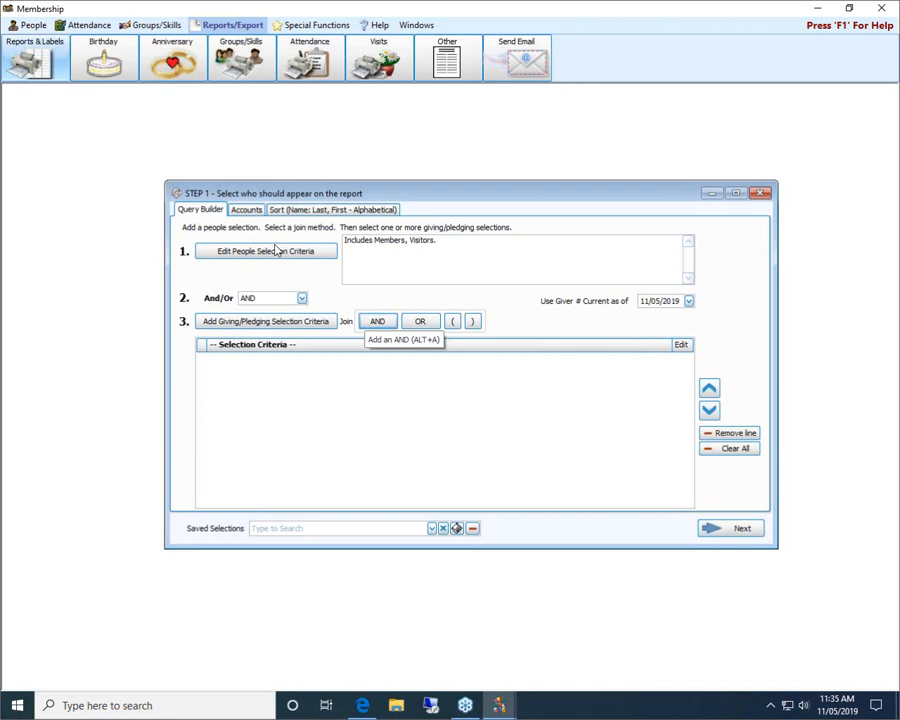
left_click(110, 56)
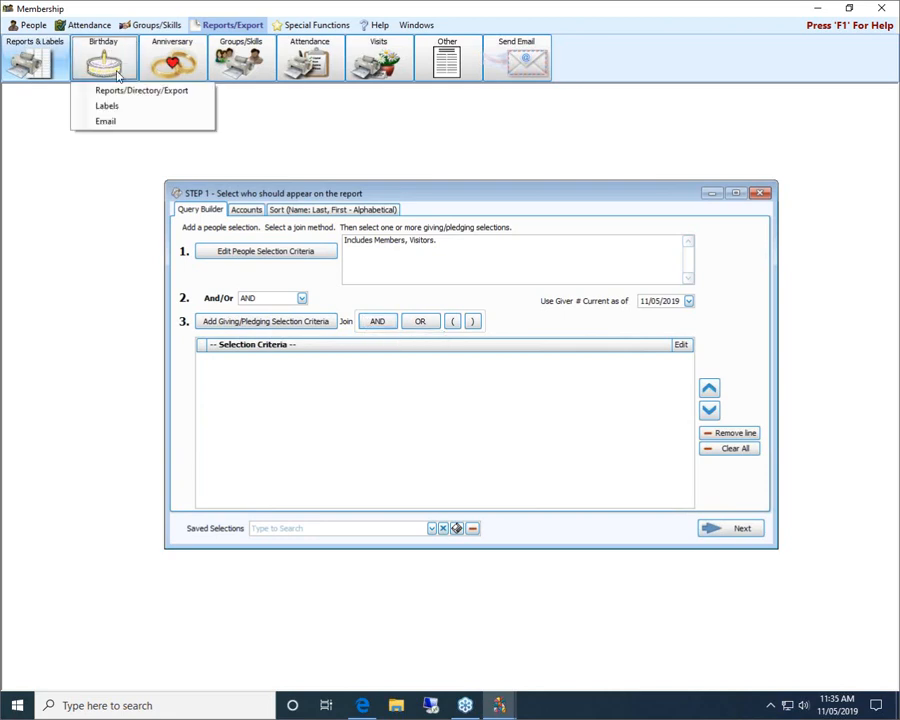
left_click(128, 91)
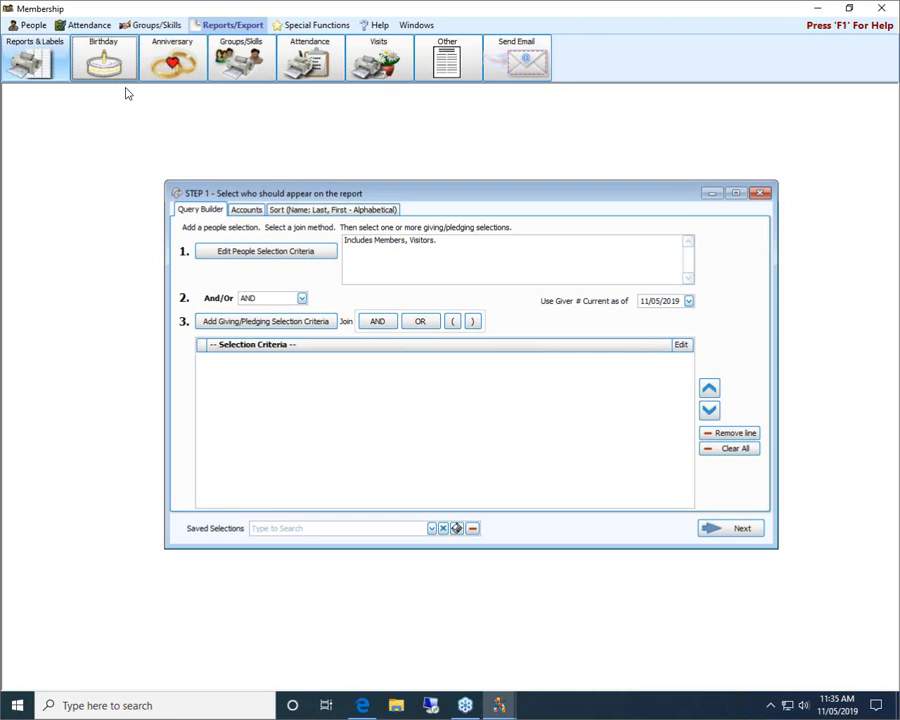
left_click(760, 193)
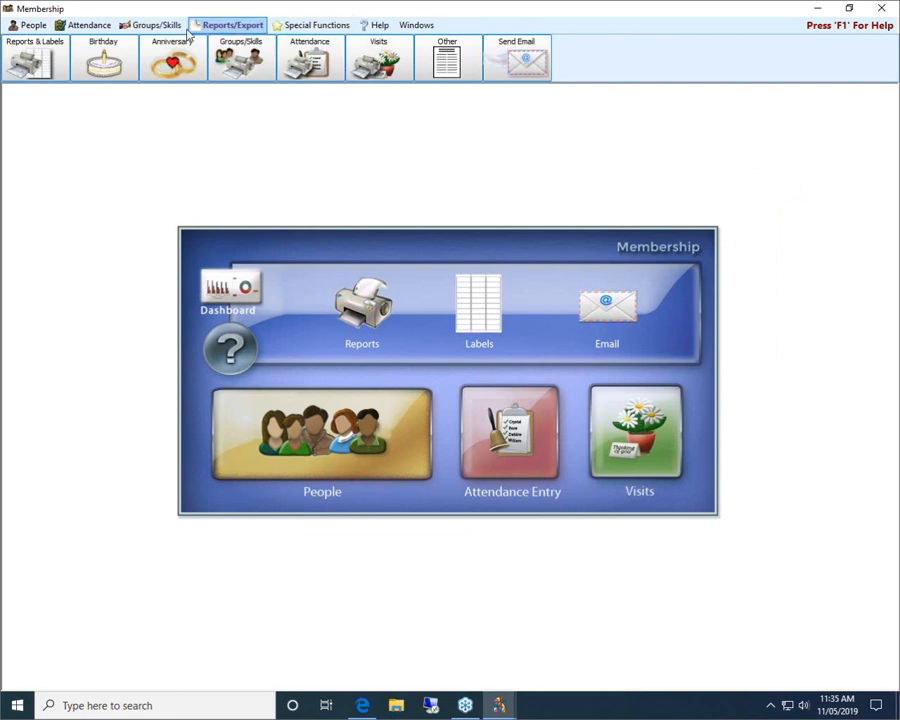
Step: View the birthday report's people selection criteria and the general report's query builder, closing both without changes
left_click(23, 27)
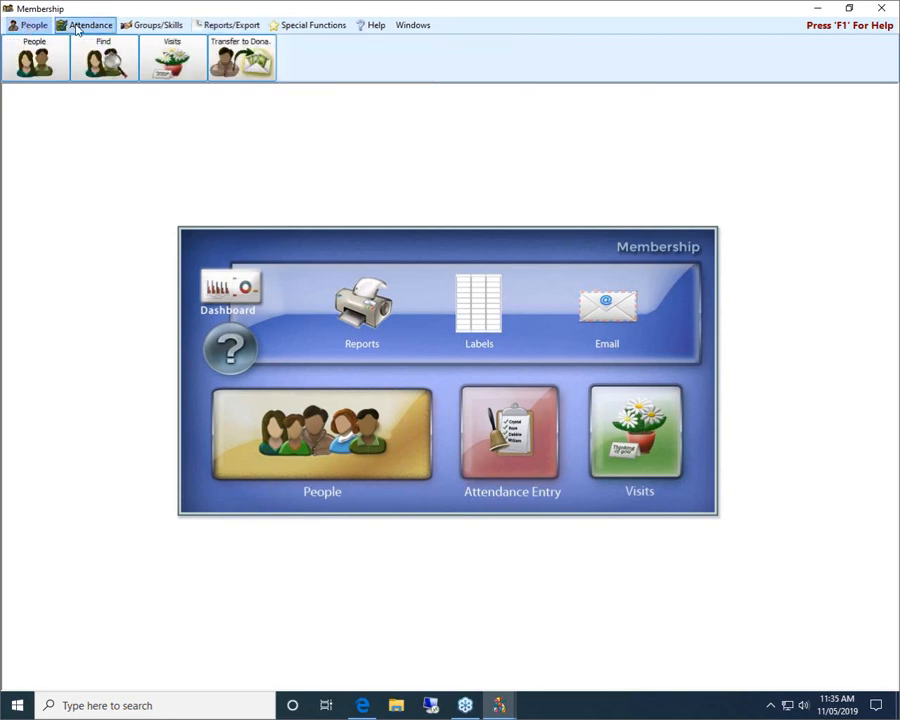
left_click(234, 26)
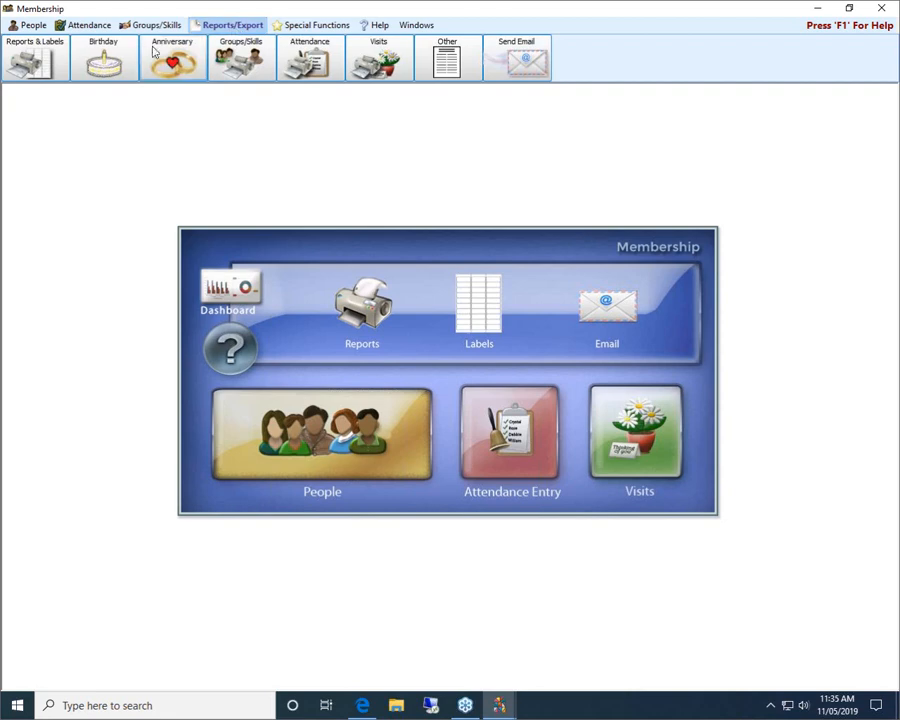
left_click(122, 60)
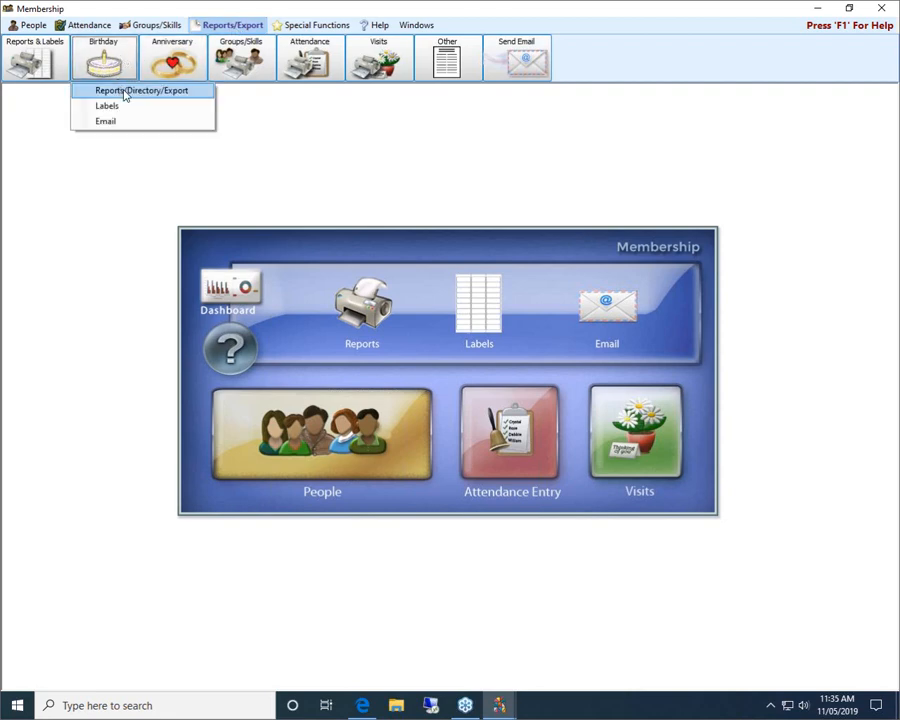
left_click(122, 91)
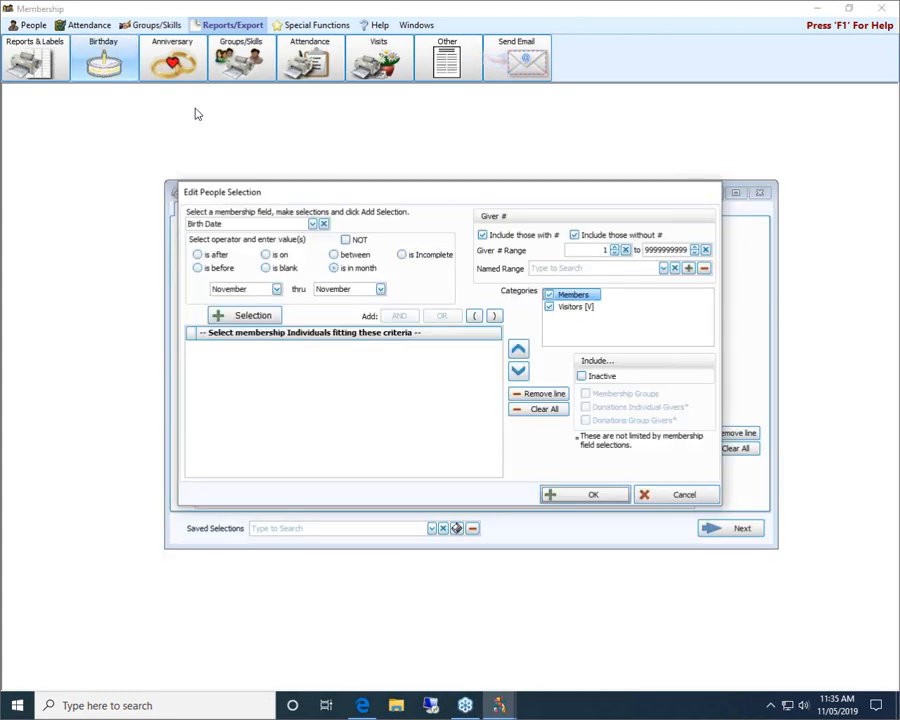
left_click(686, 496)
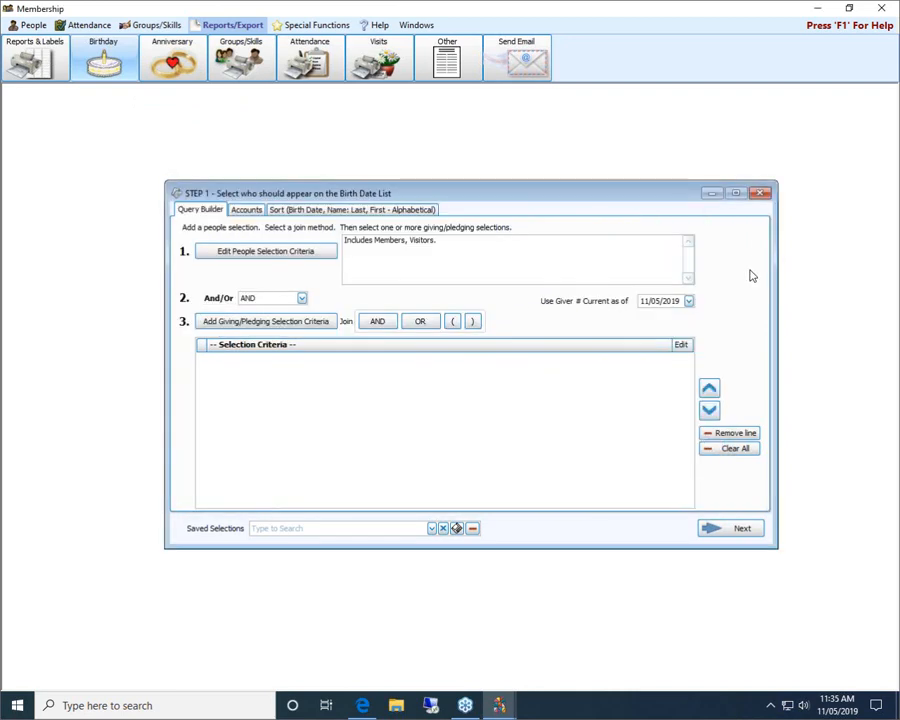
left_click(759, 193)
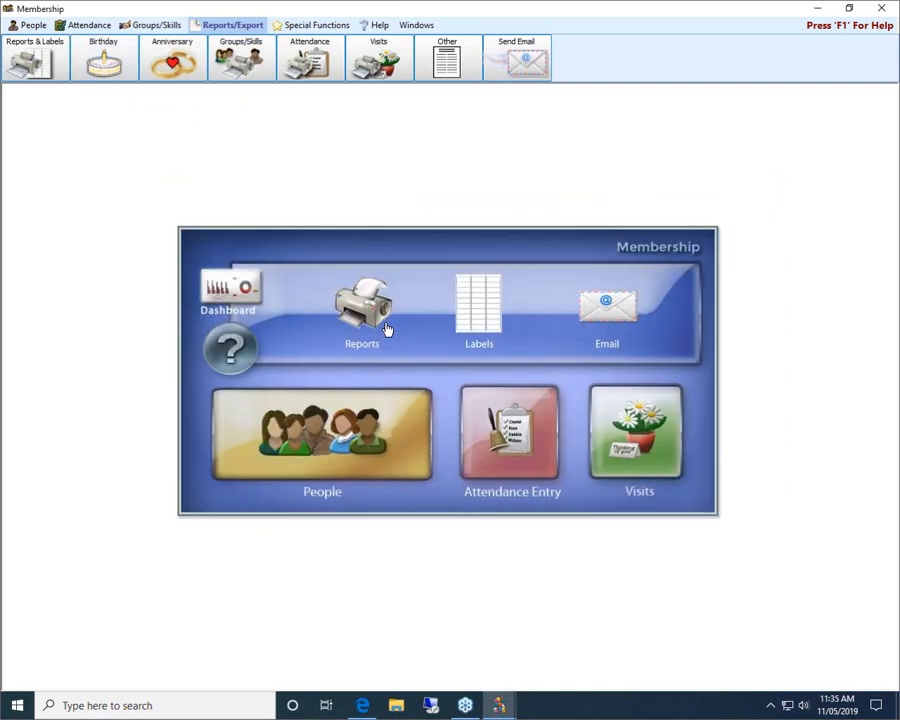
left_click(387, 329)
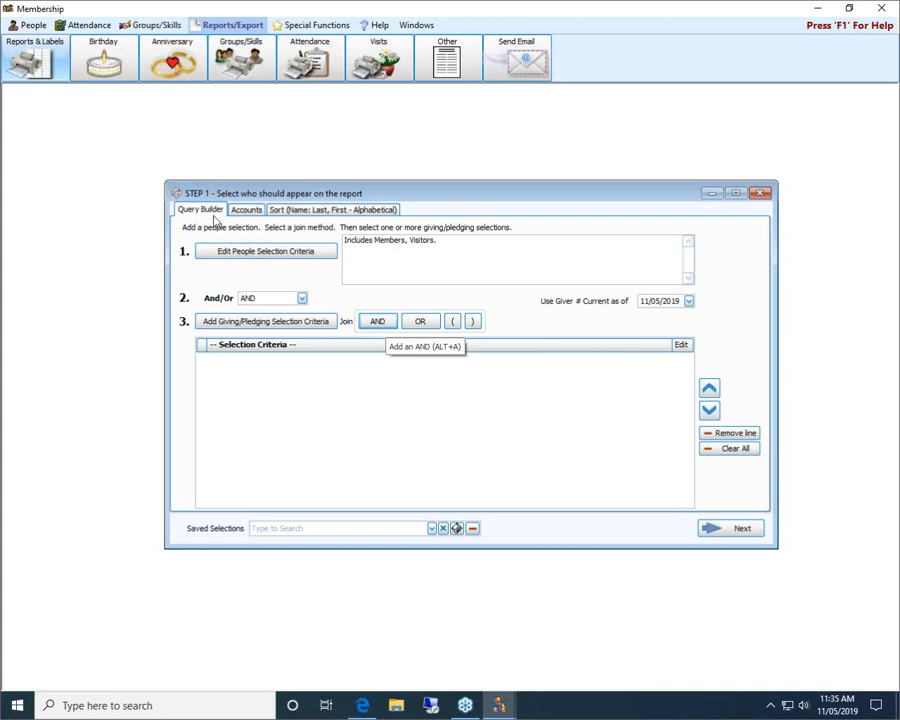
left_click(759, 193)
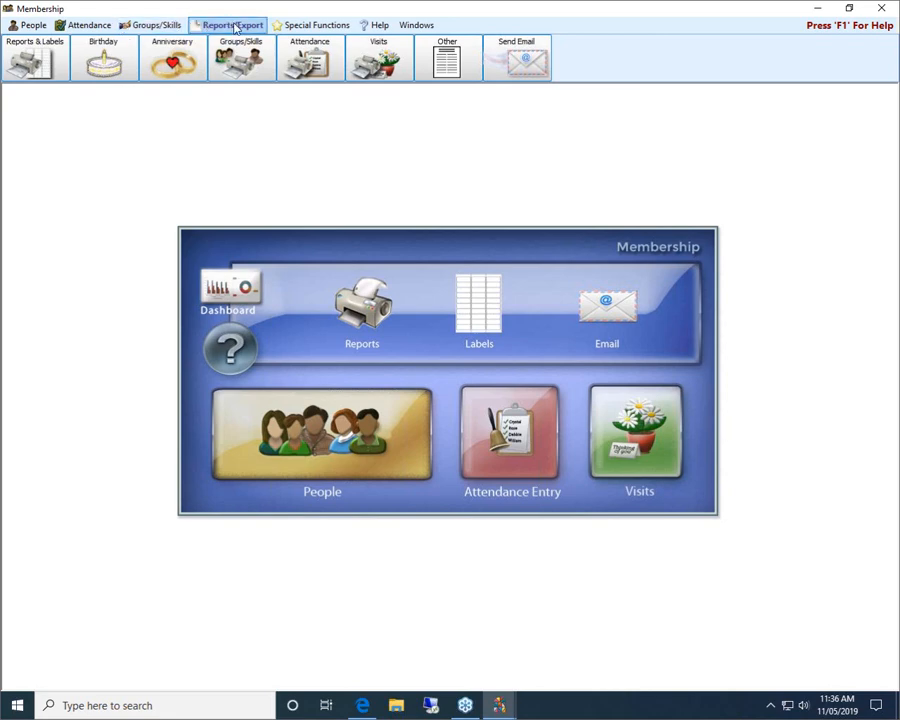
Step: Examine the output choices offered for the birthday, anniversary and groups/skills reports
left_click(120, 62)
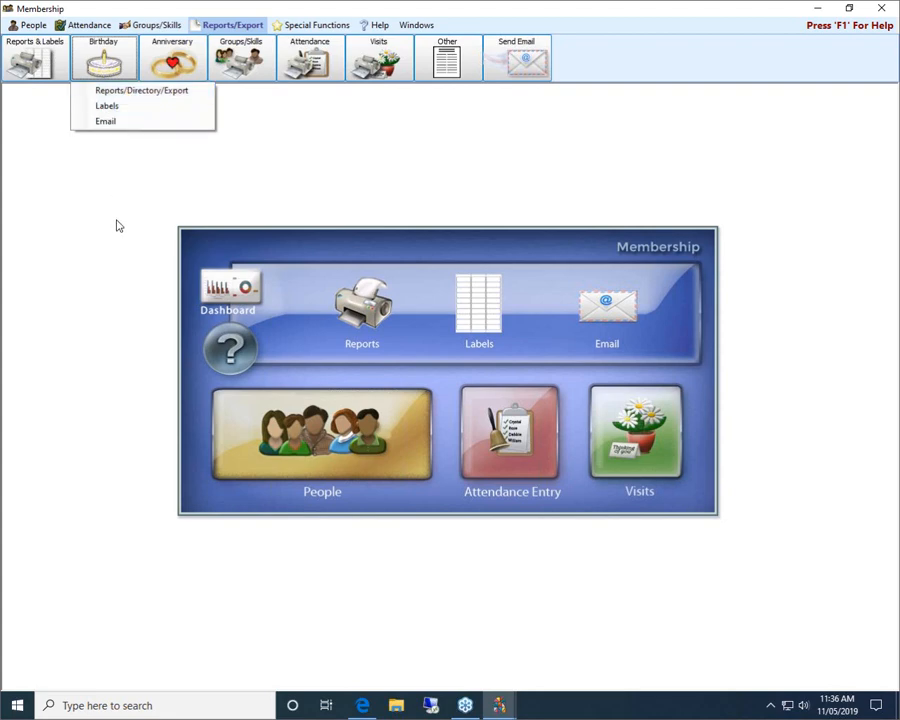
left_click(158, 55)
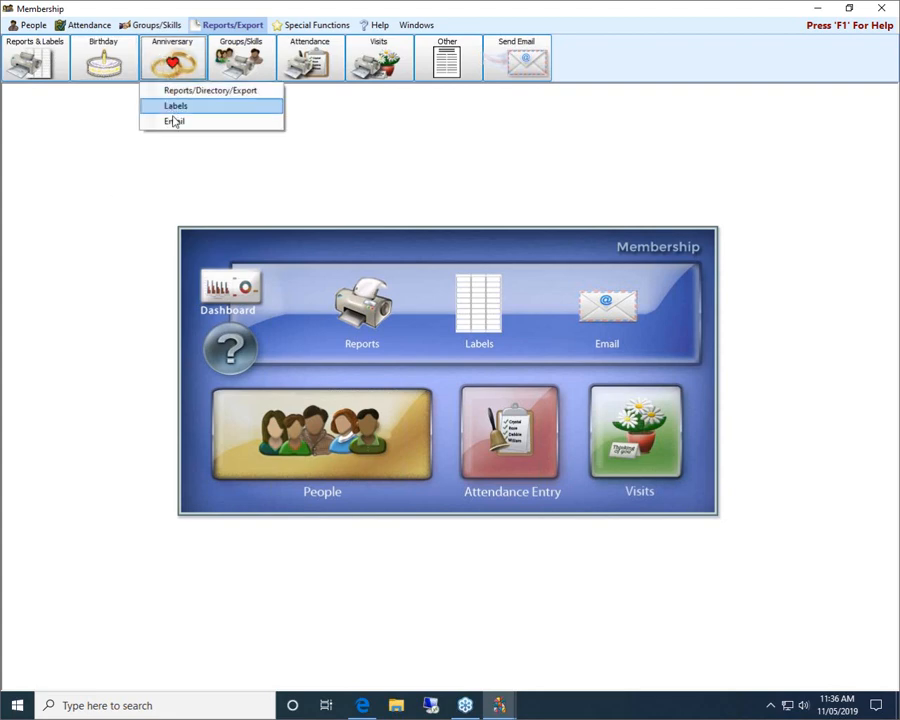
left_click(247, 55)
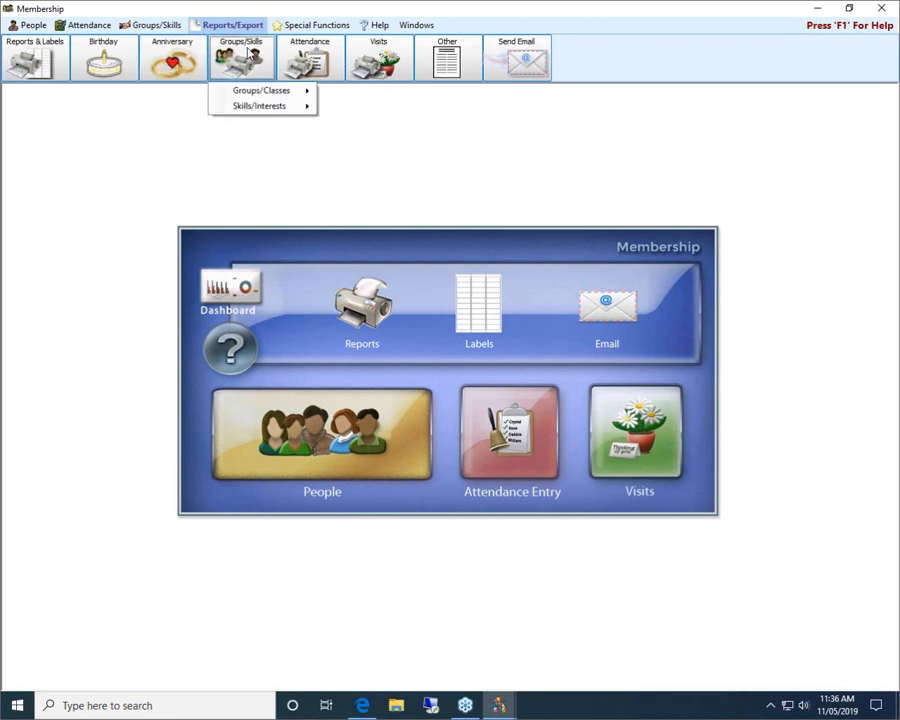
mouse_move(253, 92)
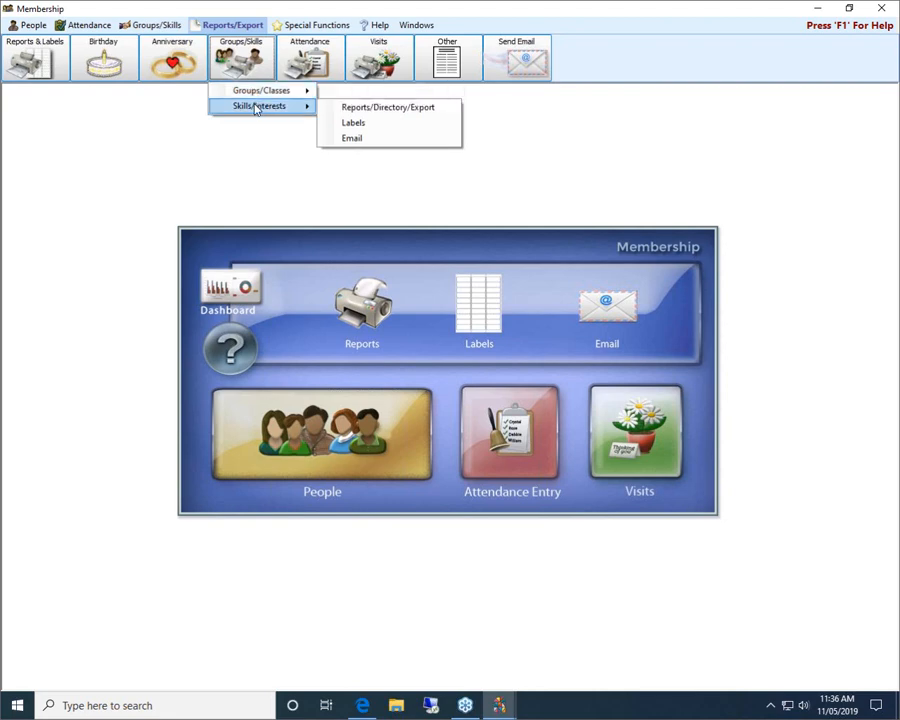
left_click(99, 179)
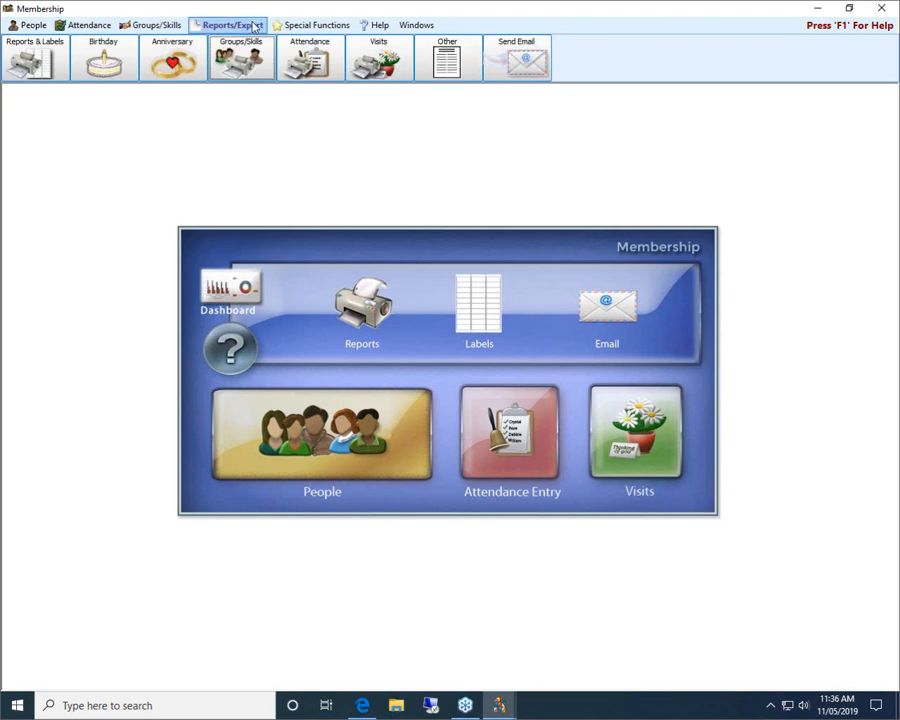
Step: Try adding a birthday report criterion for birth dates in the month of November, and discard the report setup
left_click(110, 57)
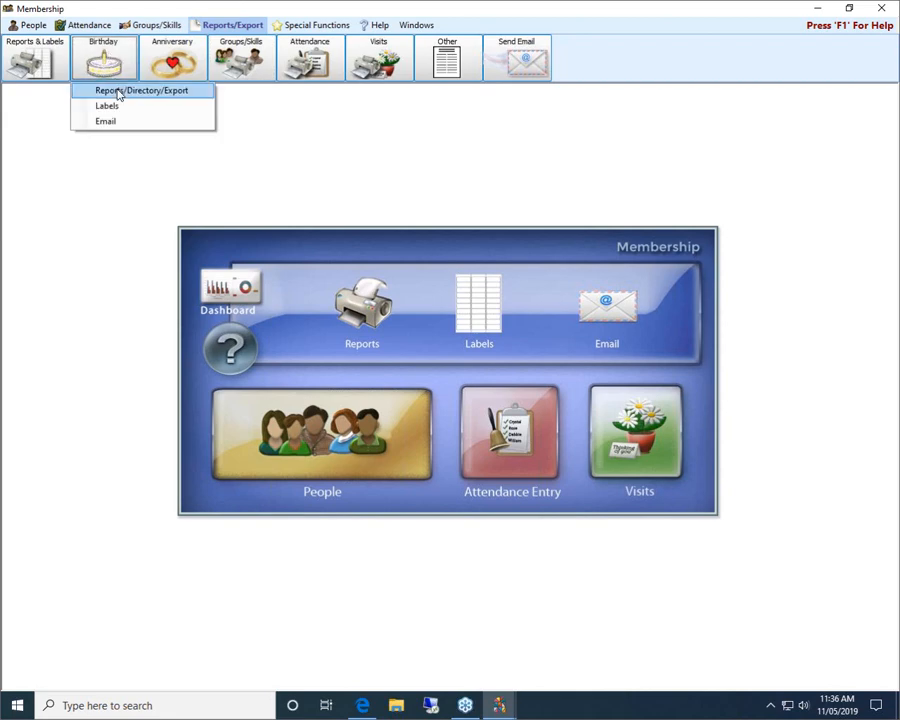
left_click(119, 92)
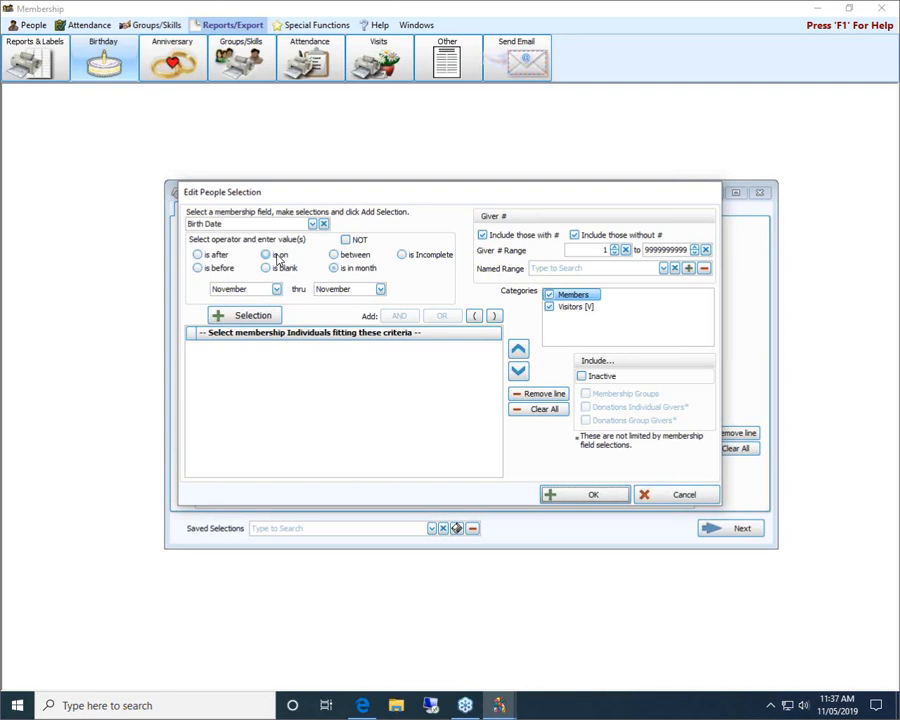
left_click(252, 315)
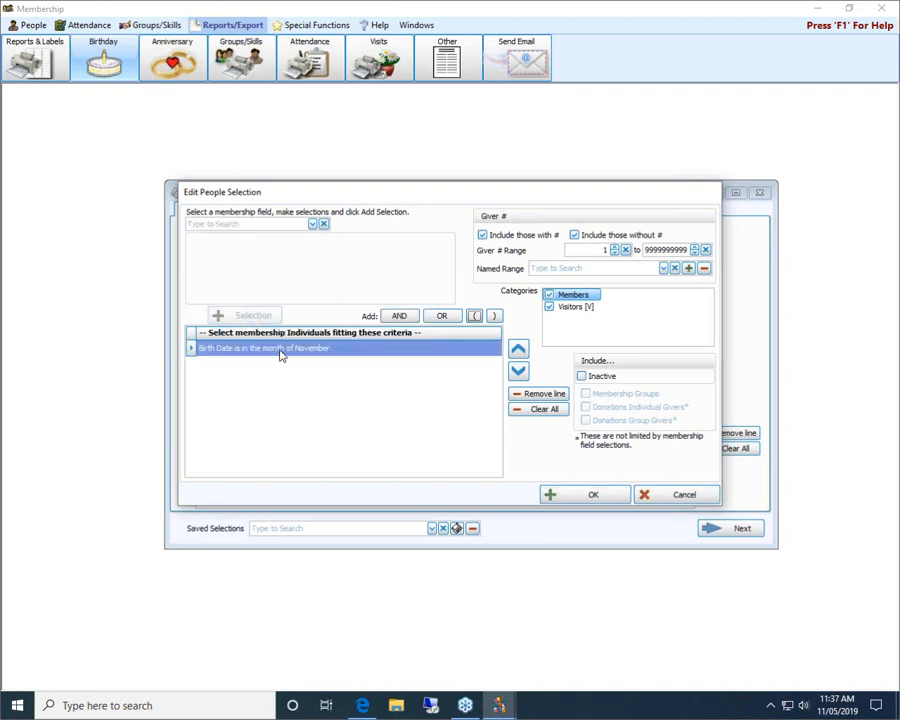
left_click(533, 396)
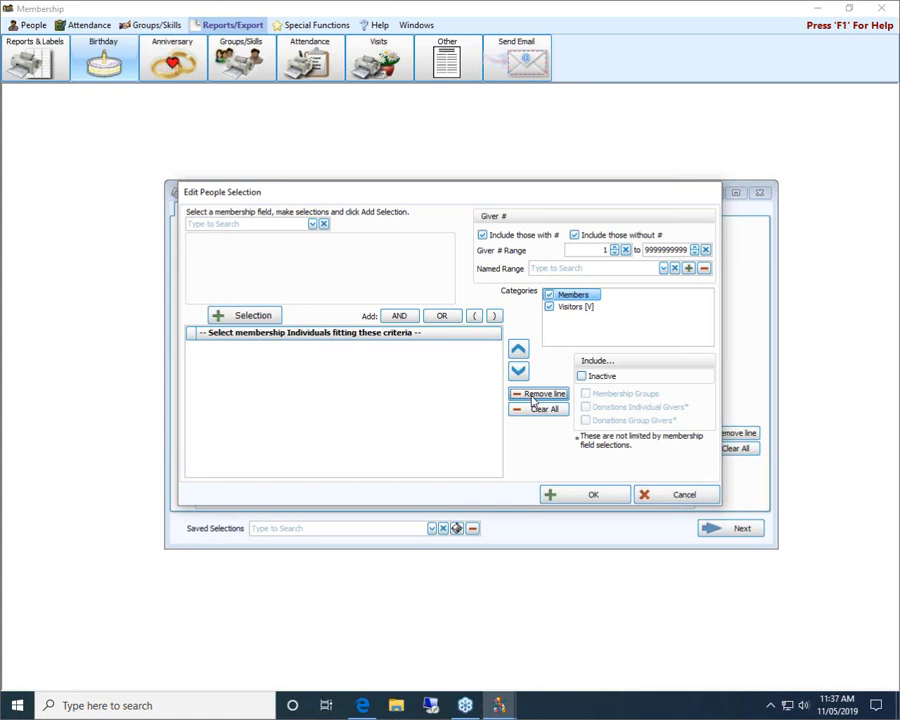
left_click(675, 496)
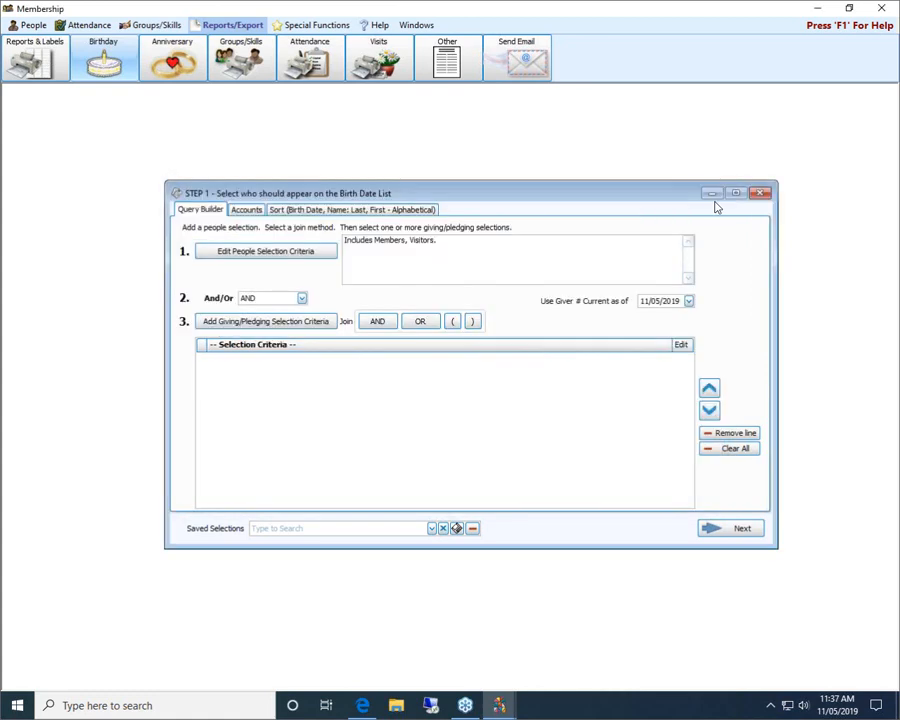
left_click(761, 193)
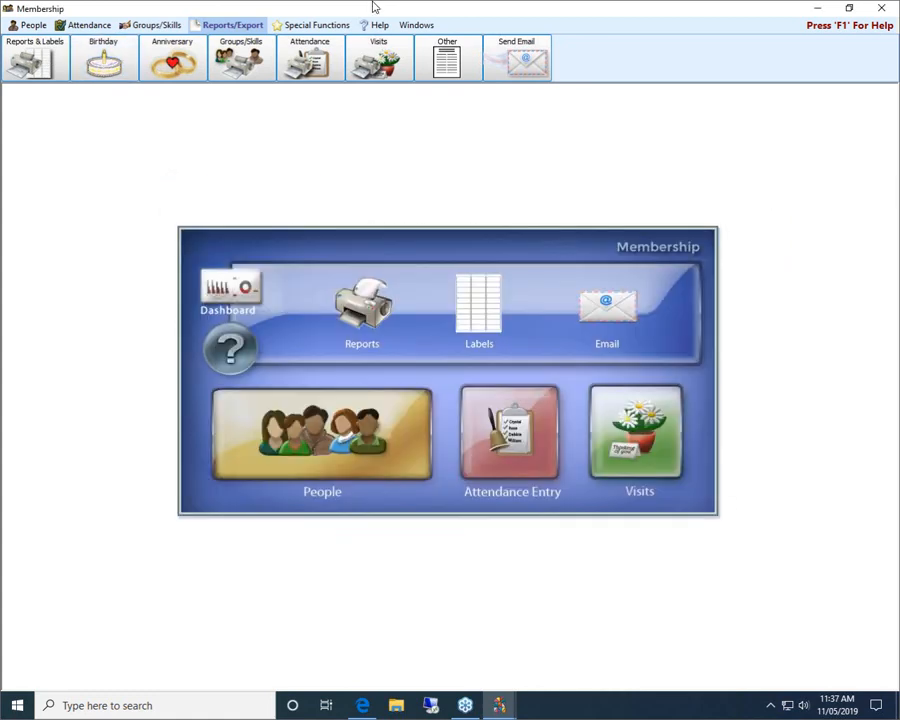
Step: Start a birthday report for directory or export and set the Birth Date criterion to between 11/05/2016 and 11/05/2019
left_click(111, 75)
left_click(102, 89)
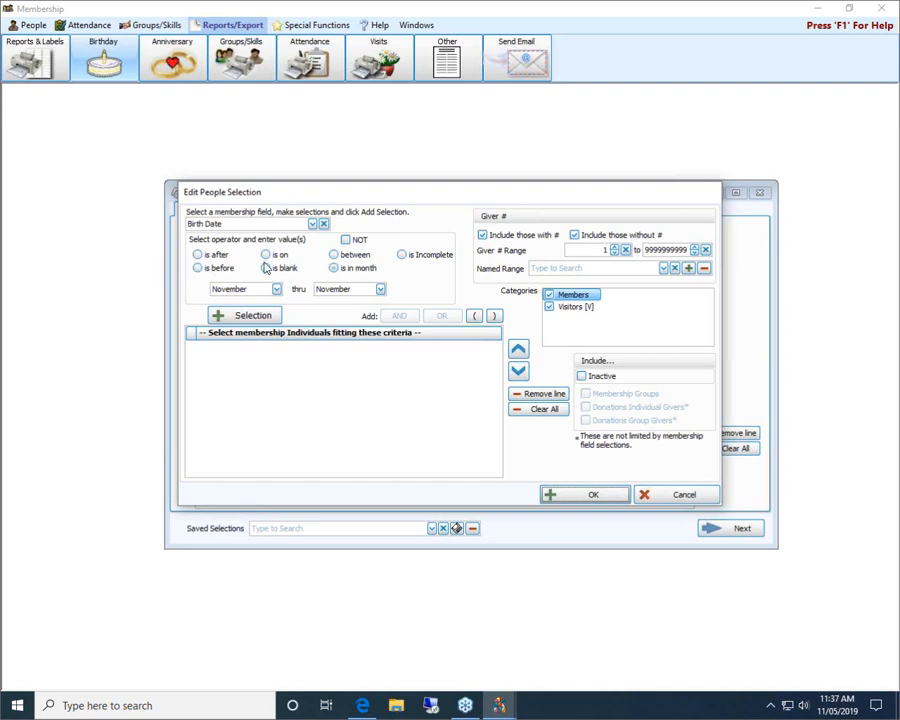
left_click(334, 256)
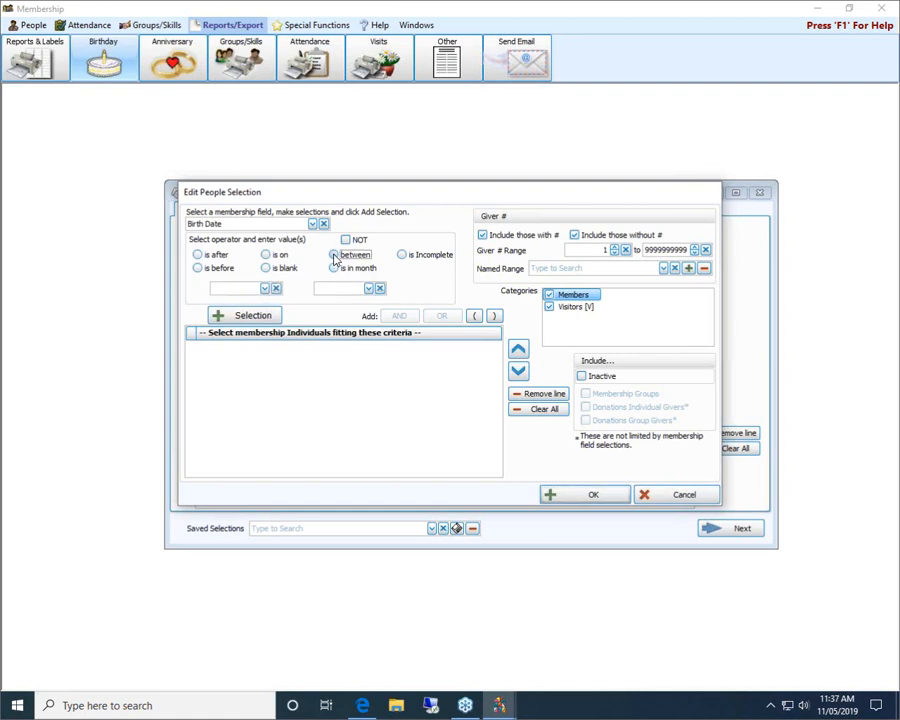
left_click(265, 288)
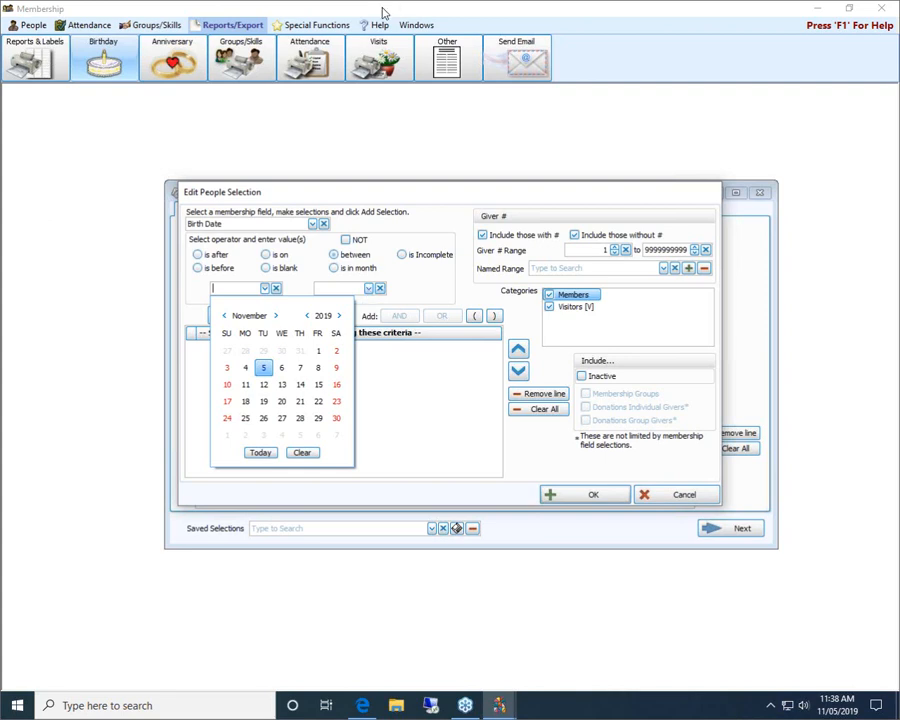
left_click(307, 316)
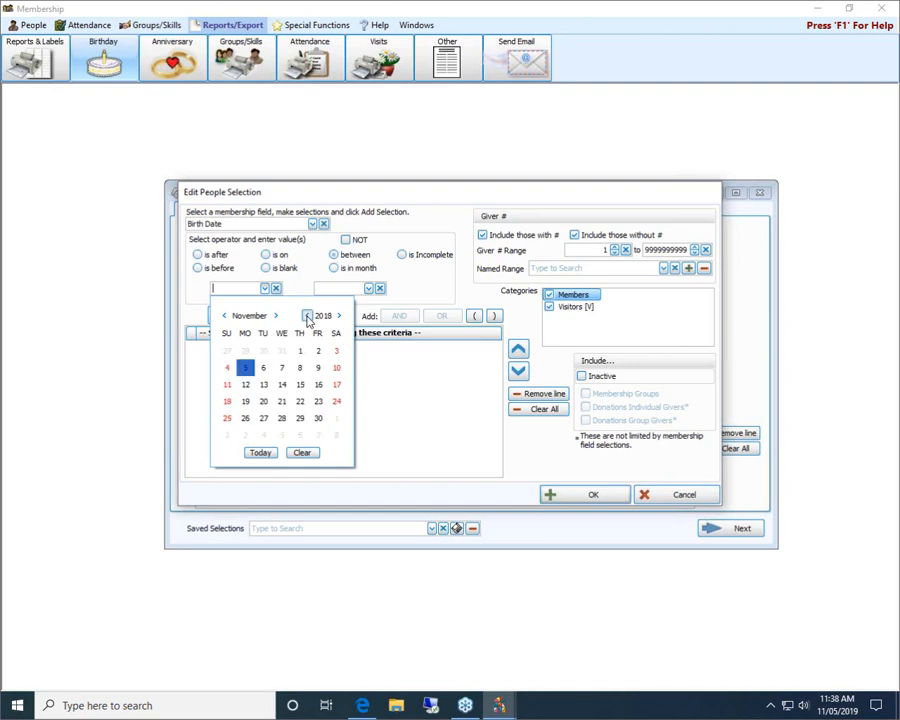
left_click(307, 316)
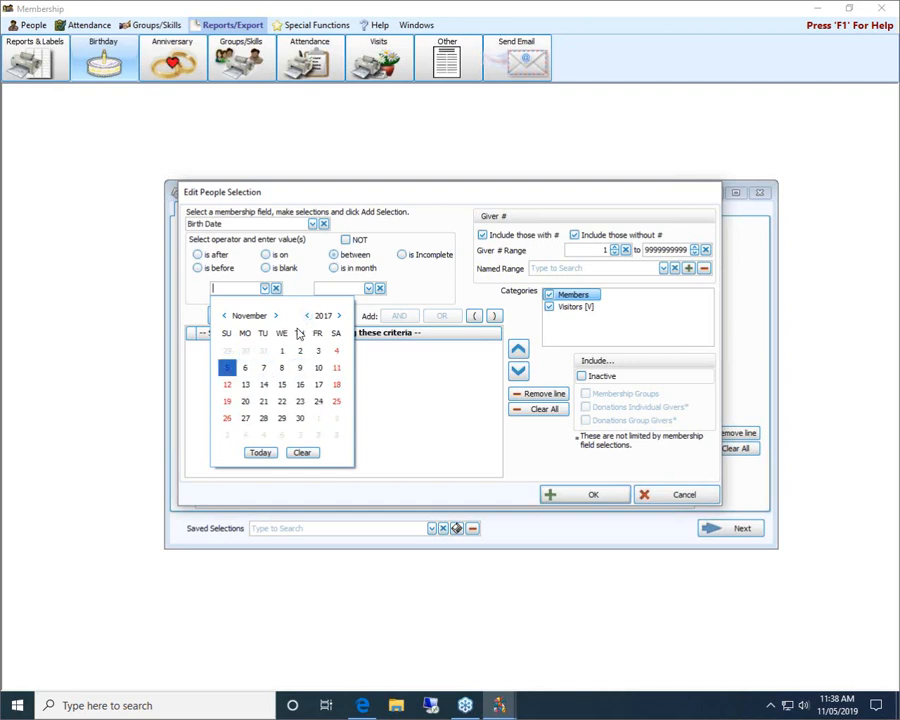
left_click(307, 316)
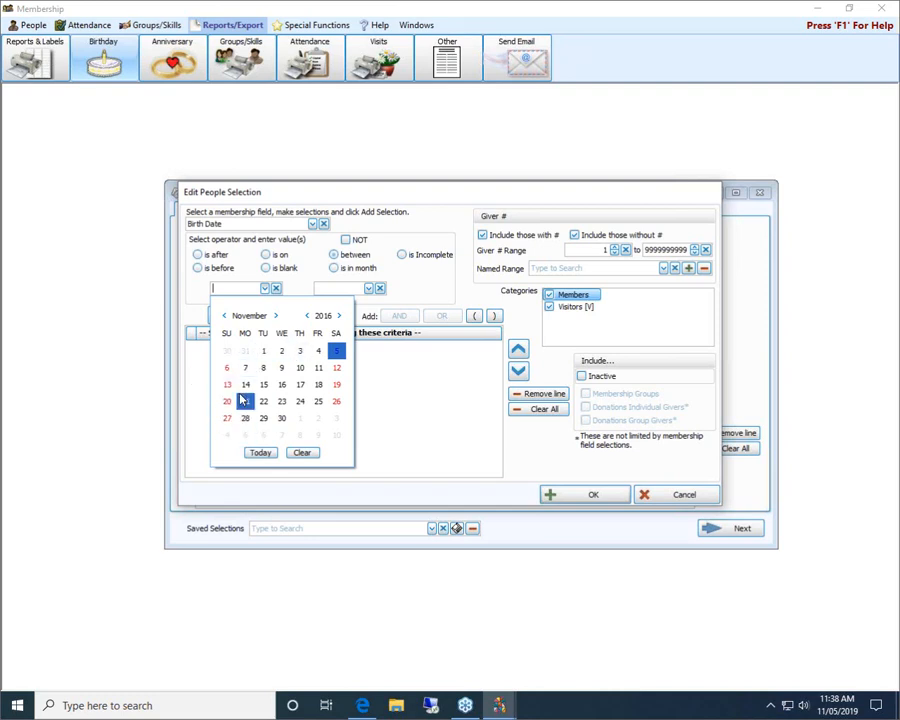
left_click(336, 351)
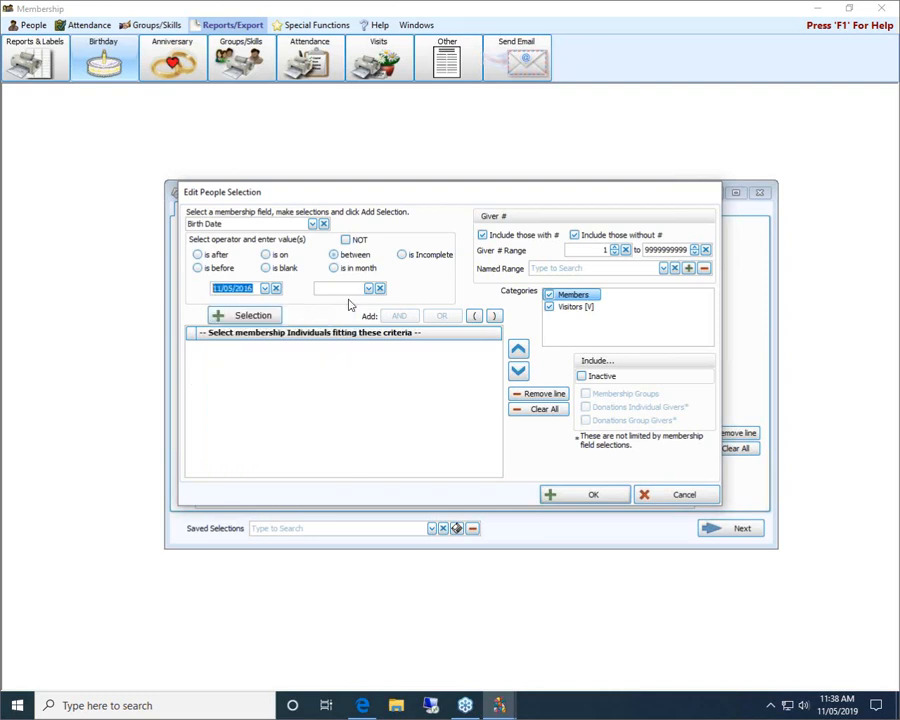
left_click(368, 288)
left_click(364, 454)
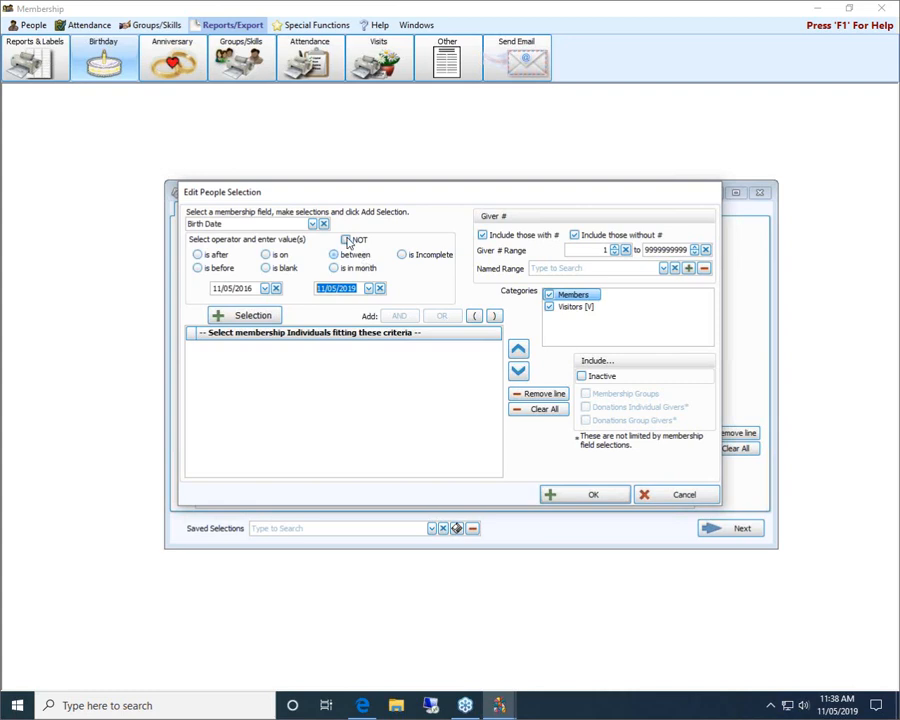
Step: Try the NOT option with is blank and the is Incomplete operator on the Birth Date criterion
left_click(346, 241)
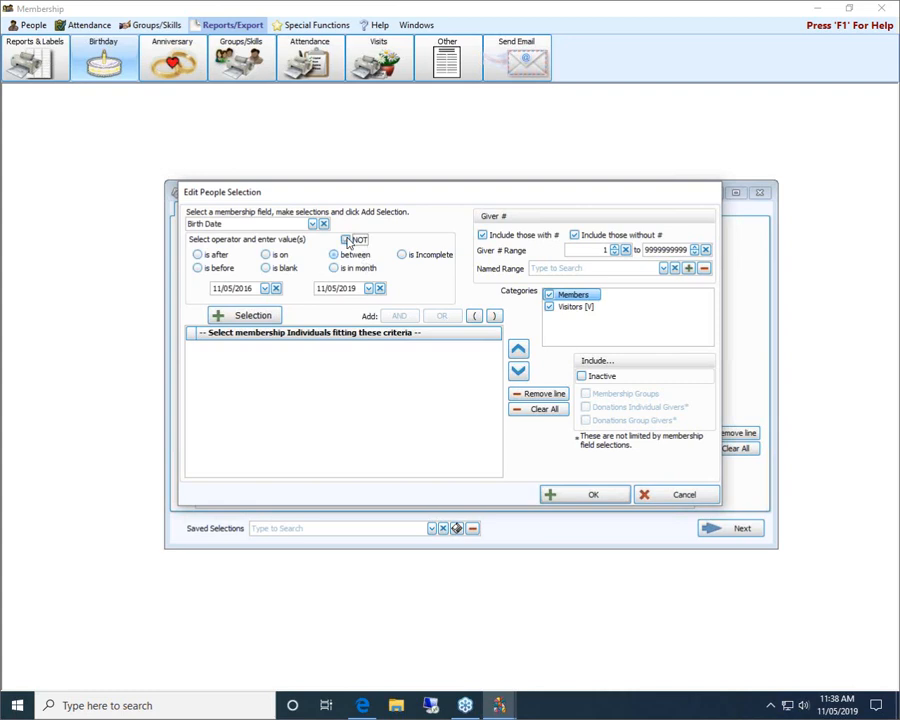
left_click(267, 270)
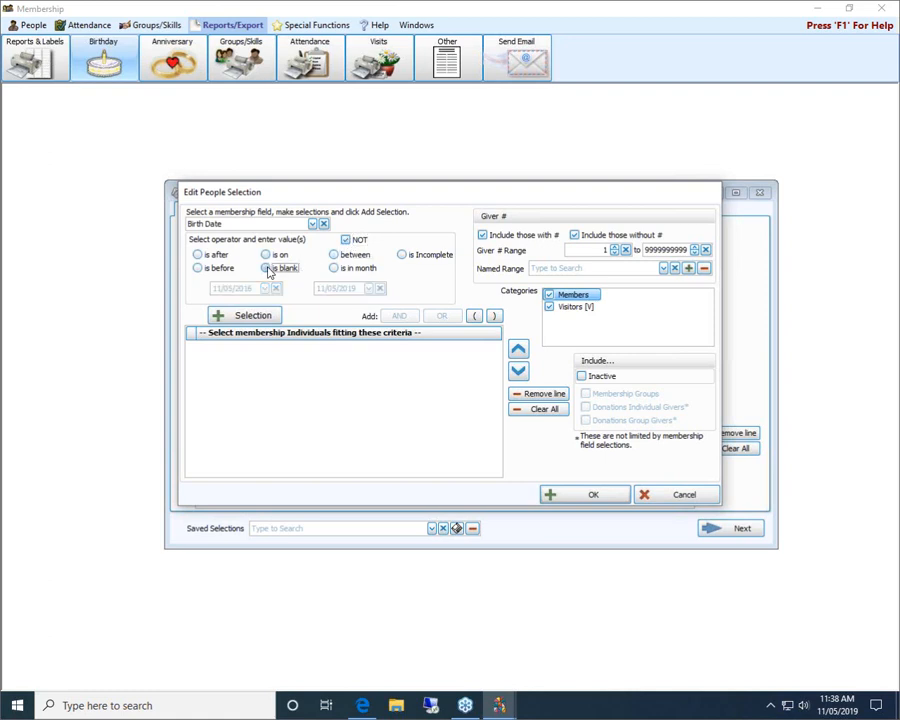
left_click(346, 241)
left_click(346, 241)
left_click(345, 242)
left_click(403, 256)
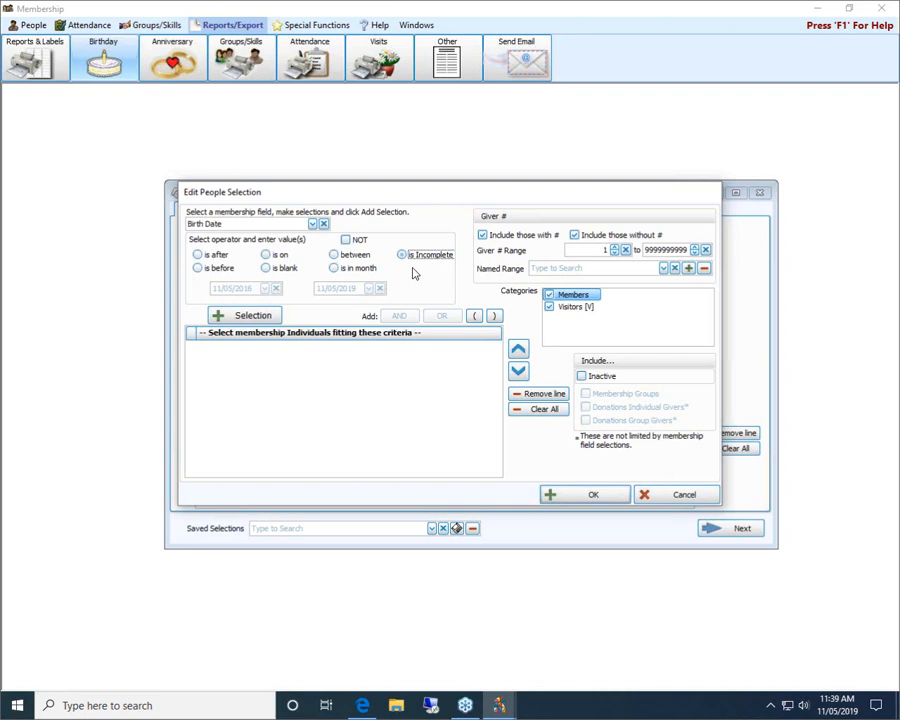
Step: Set the Birth Date criterion to is in month, with the range September thru December
left_click(334, 269)
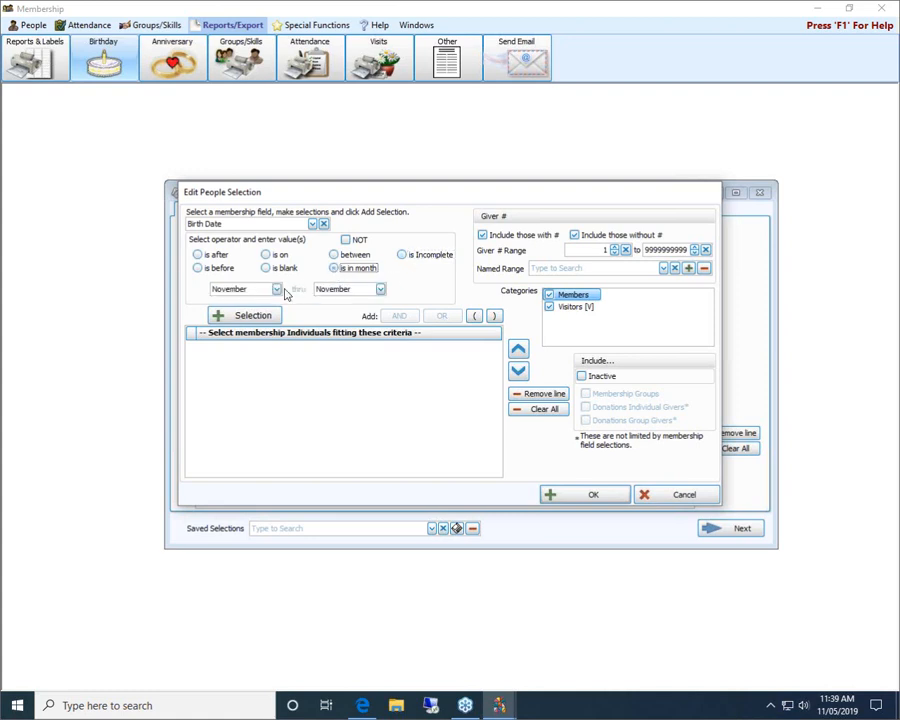
left_click(276, 289)
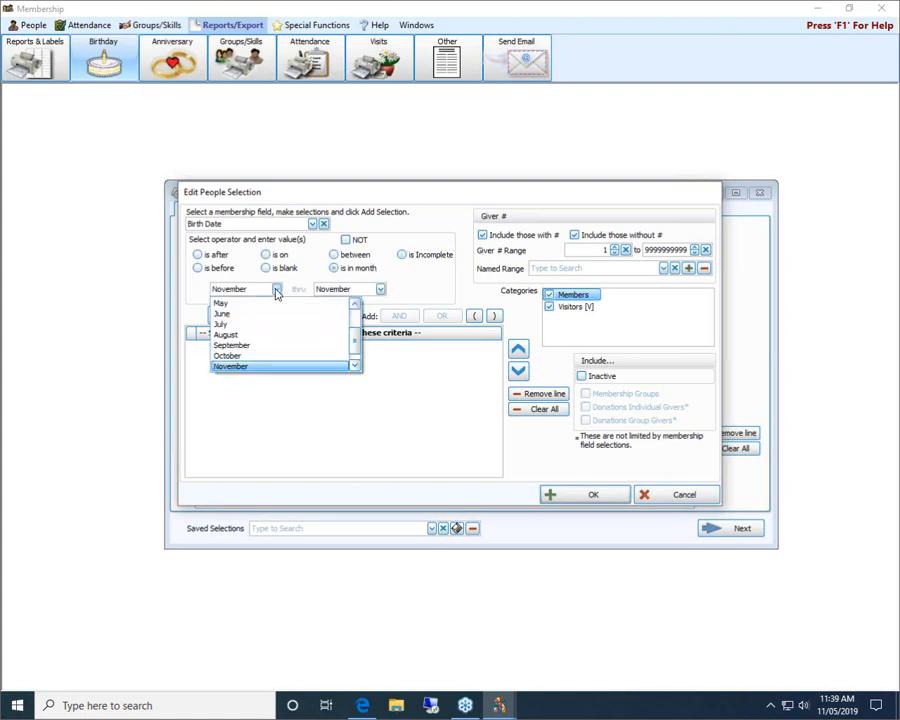
left_click(257, 352)
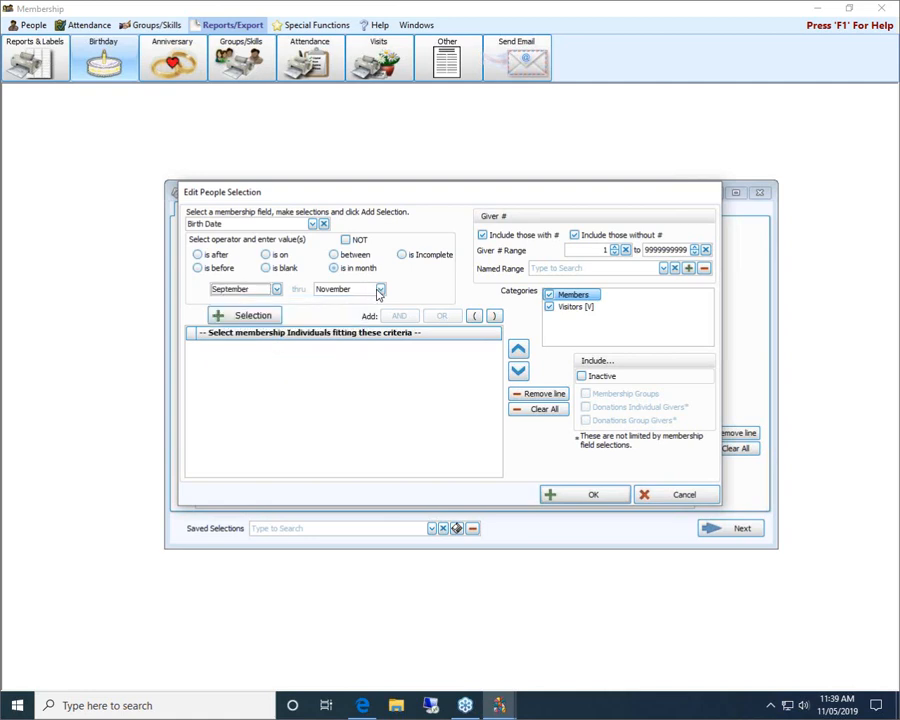
left_click(379, 289)
scroll(451, 369, "down", 1)
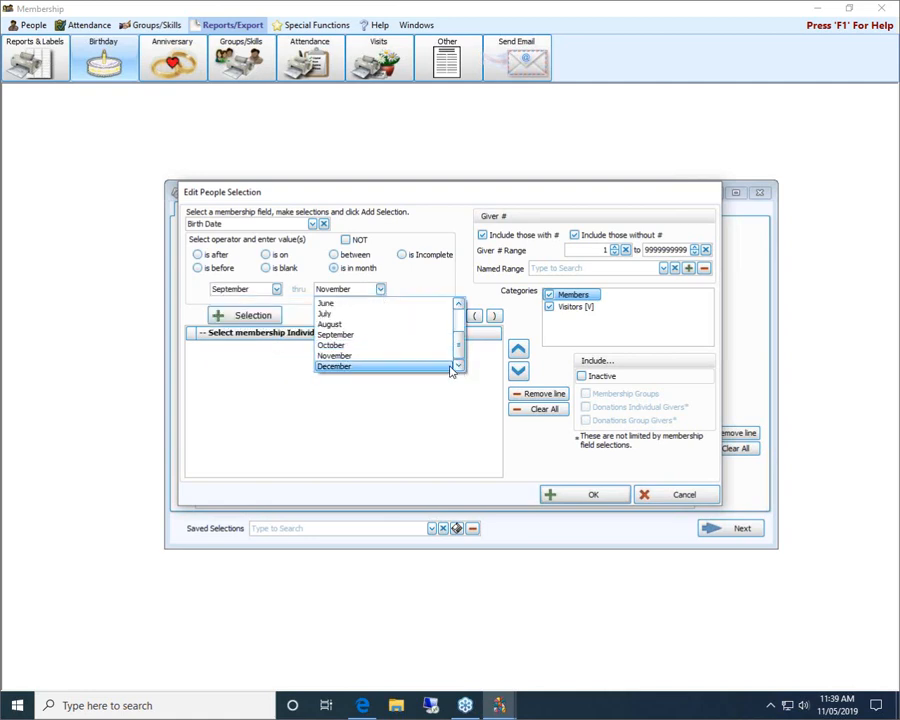
left_click(449, 367)
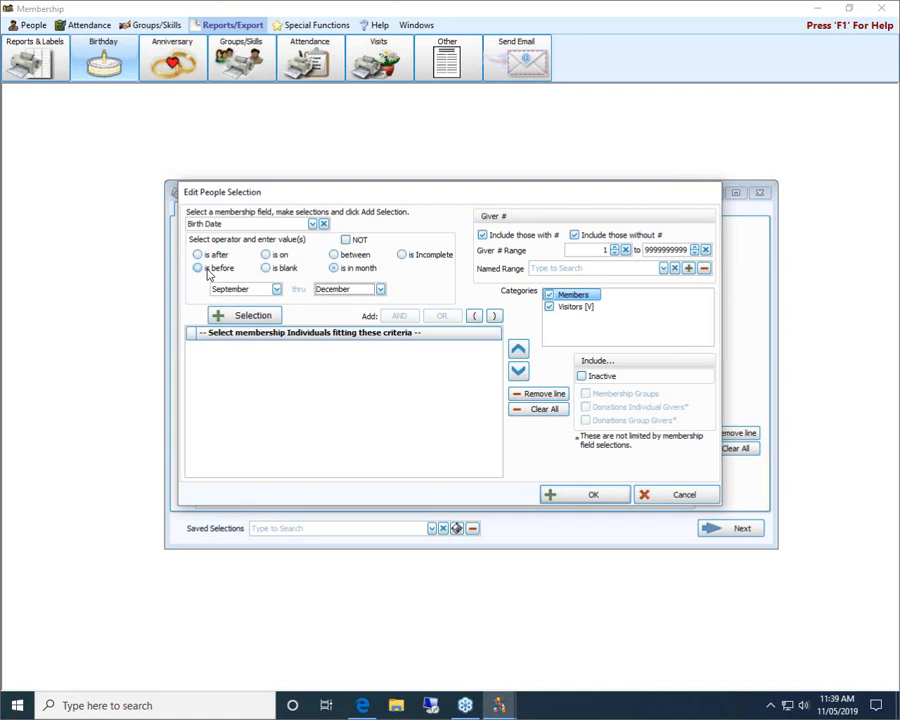
Step: Set the Birth Date month range to December thru December and add it as a selection line
left_click(266, 254)
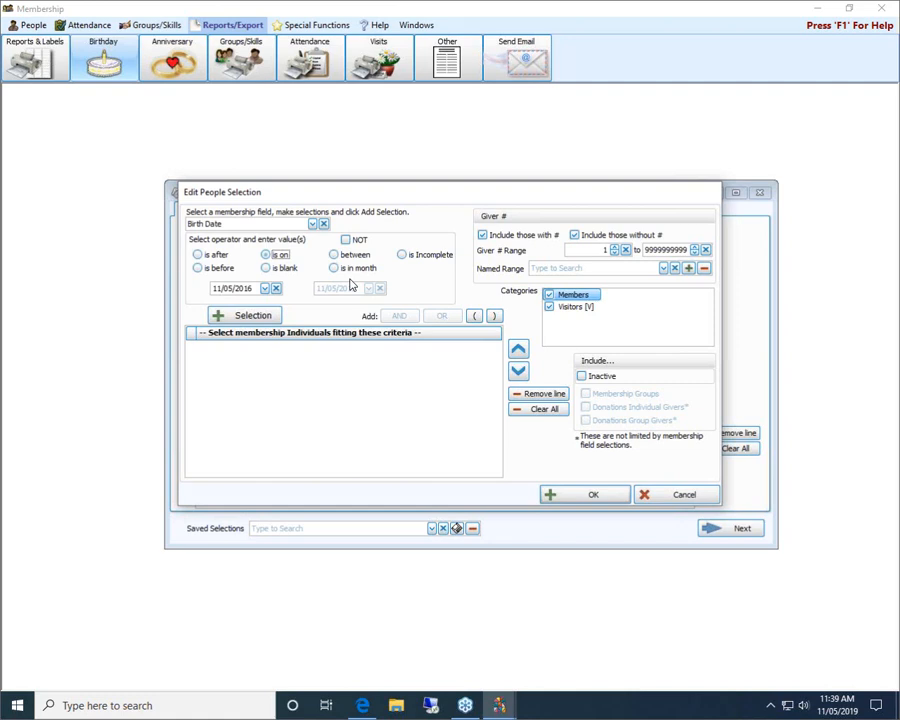
left_click(334, 268)
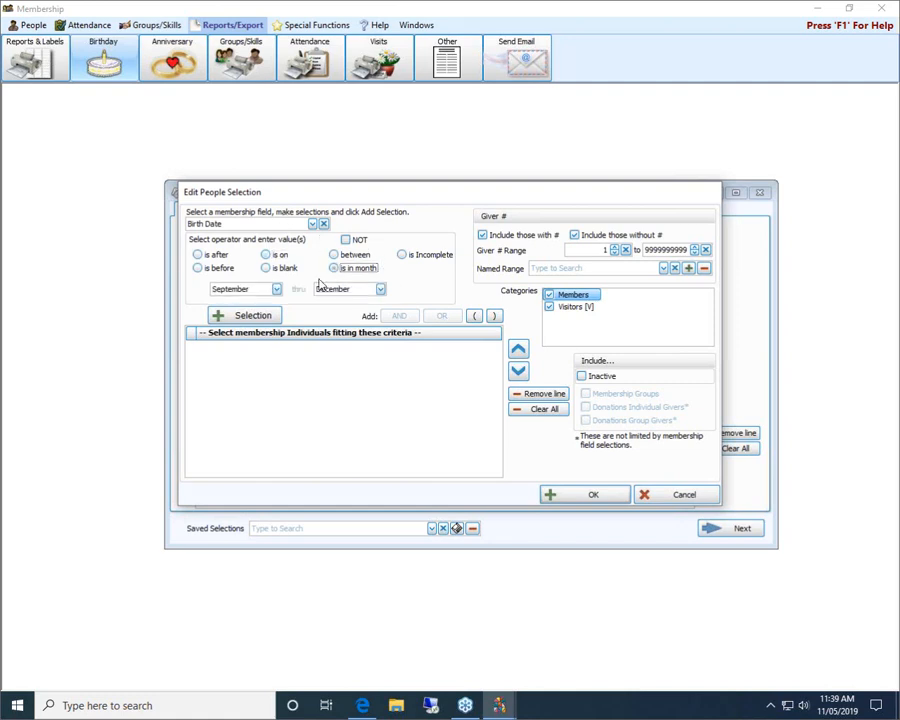
left_click(276, 290)
left_click_drag(357, 341, 358, 352)
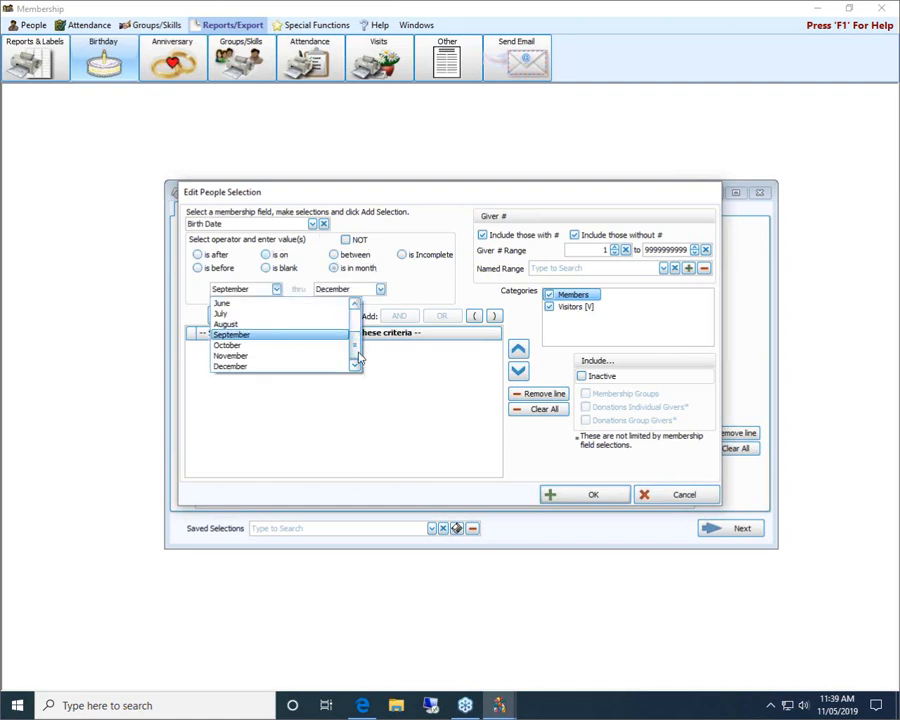
left_click(290, 366)
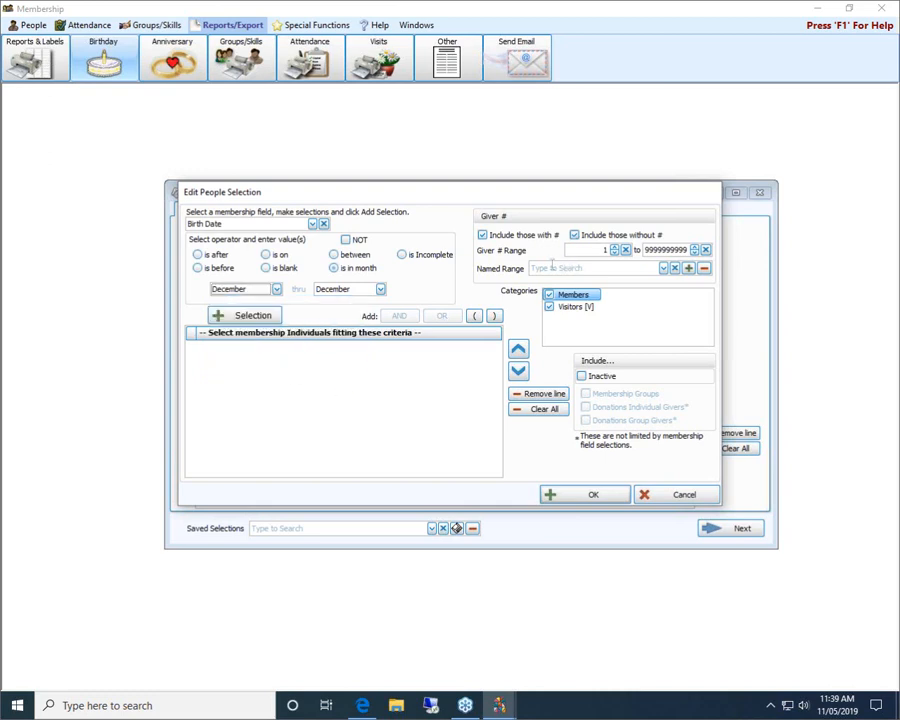
left_click(250, 315)
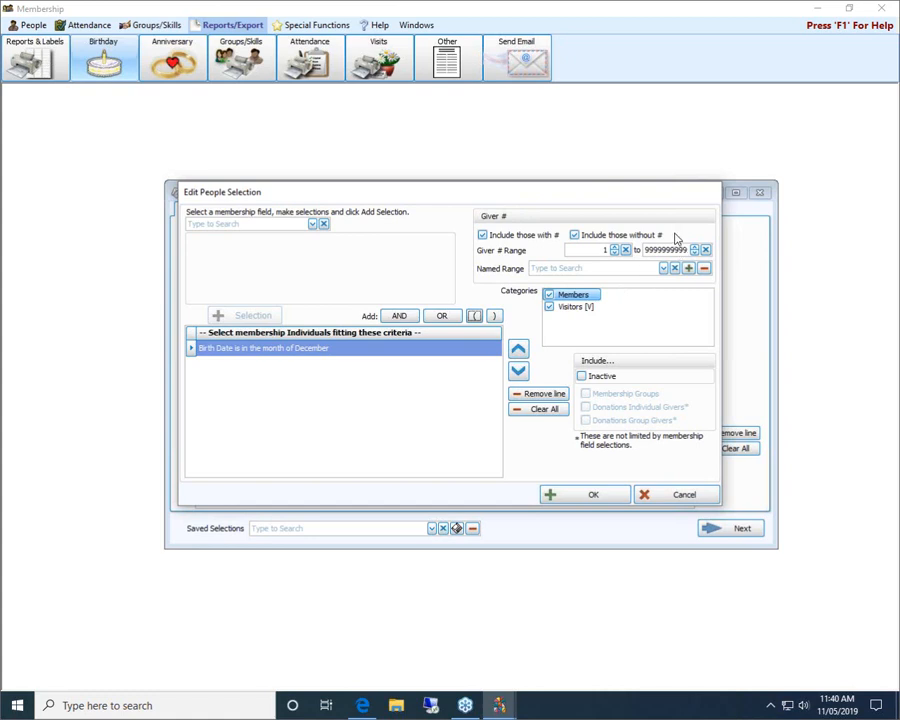
Step: Exclude the Visitors category, include it again, and accept the people selection
left_click(550, 309)
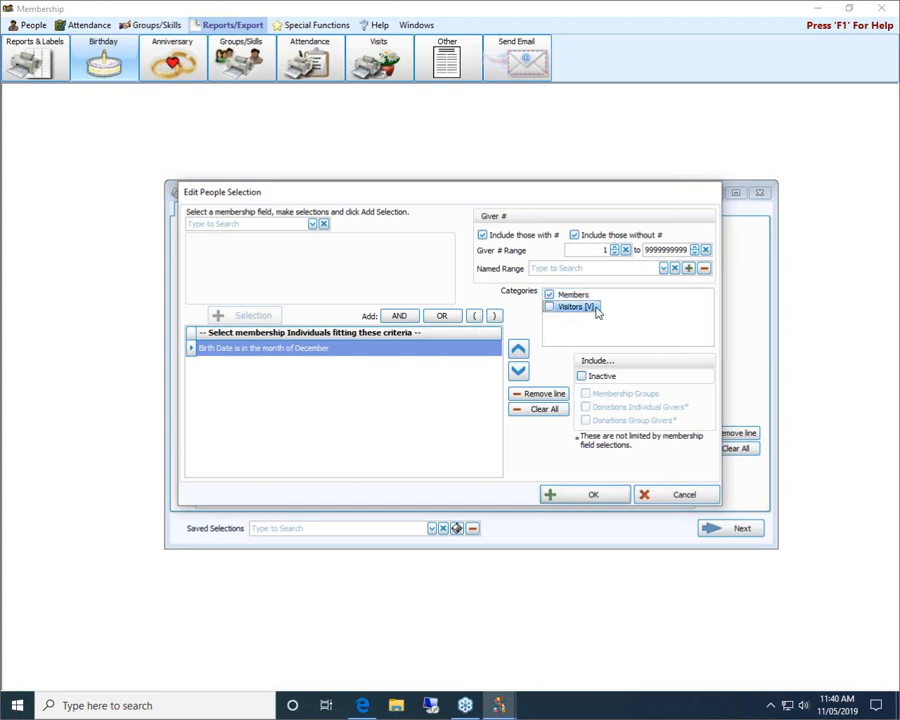
left_click(550, 307)
left_click(576, 496)
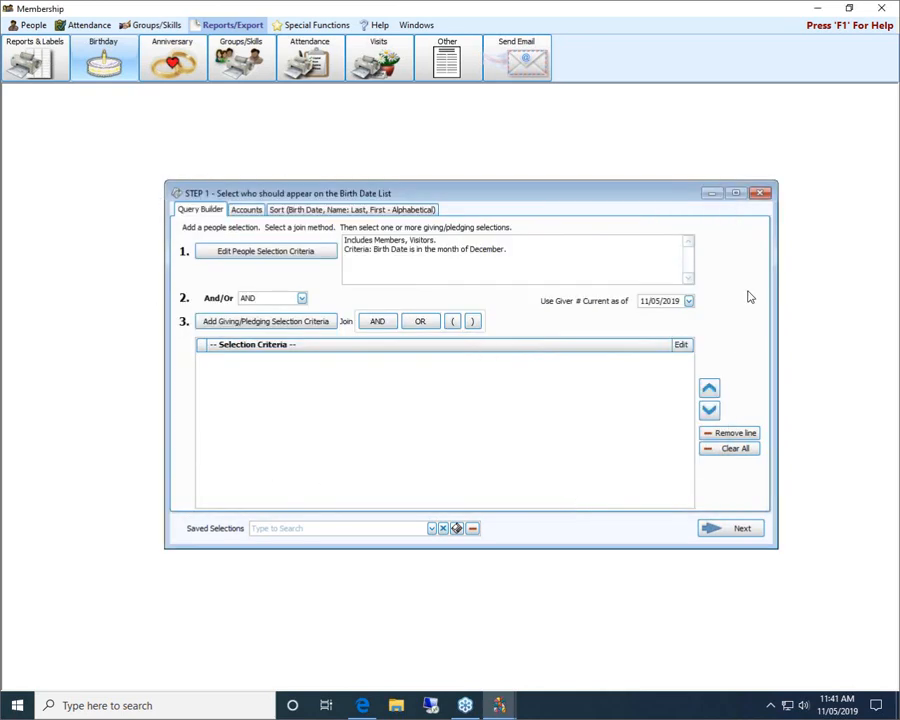
Step: Review the people selection criteria and the giving/pledging query options, closing both without changes
left_click(231, 255)
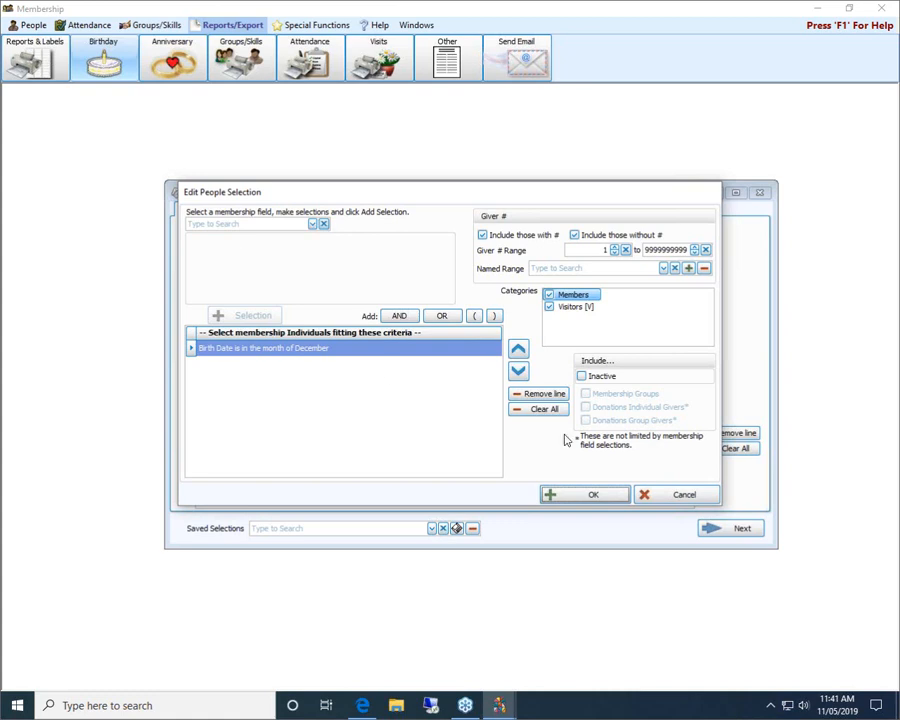
left_click(676, 494)
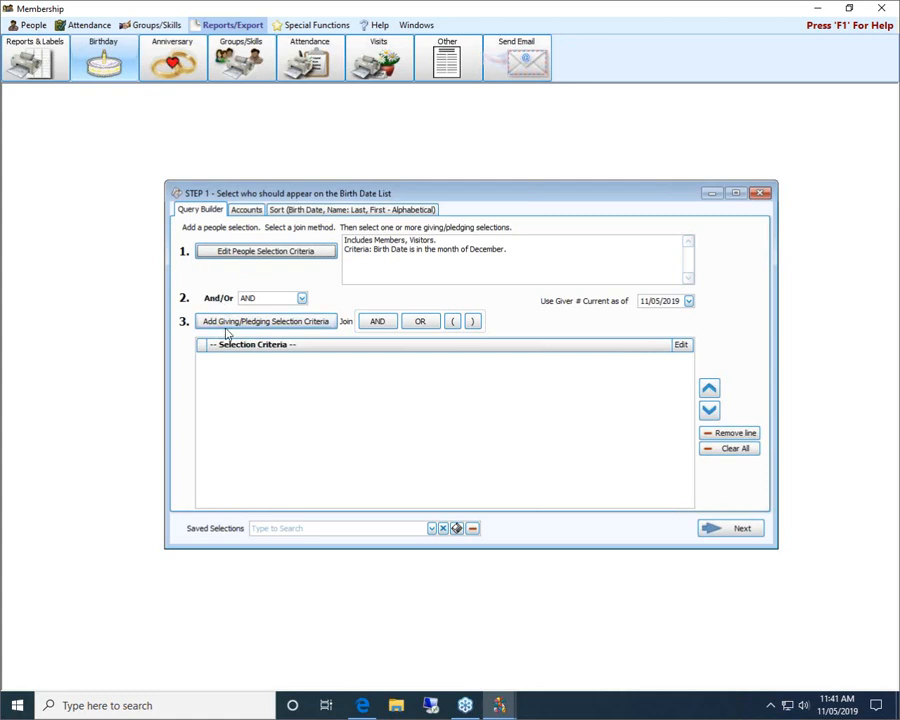
left_click(266, 325)
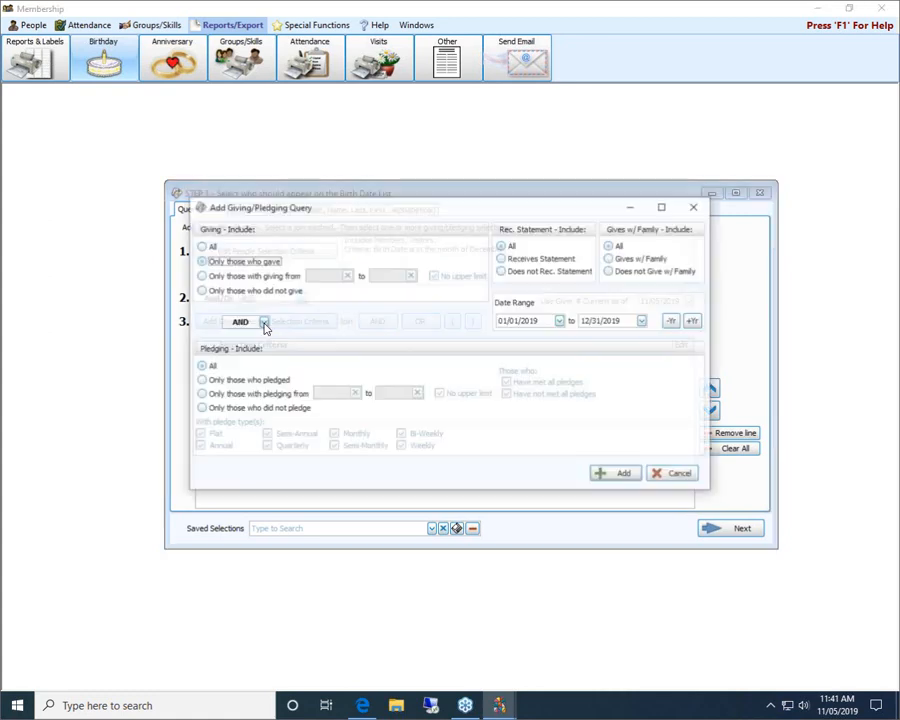
left_click(665, 474)
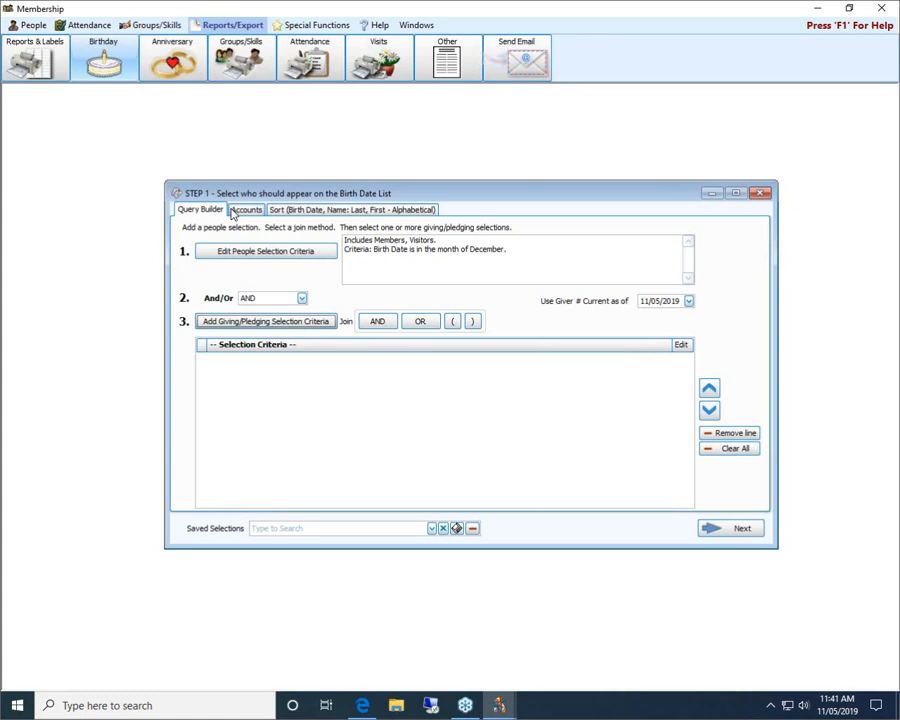
left_click(249, 256)
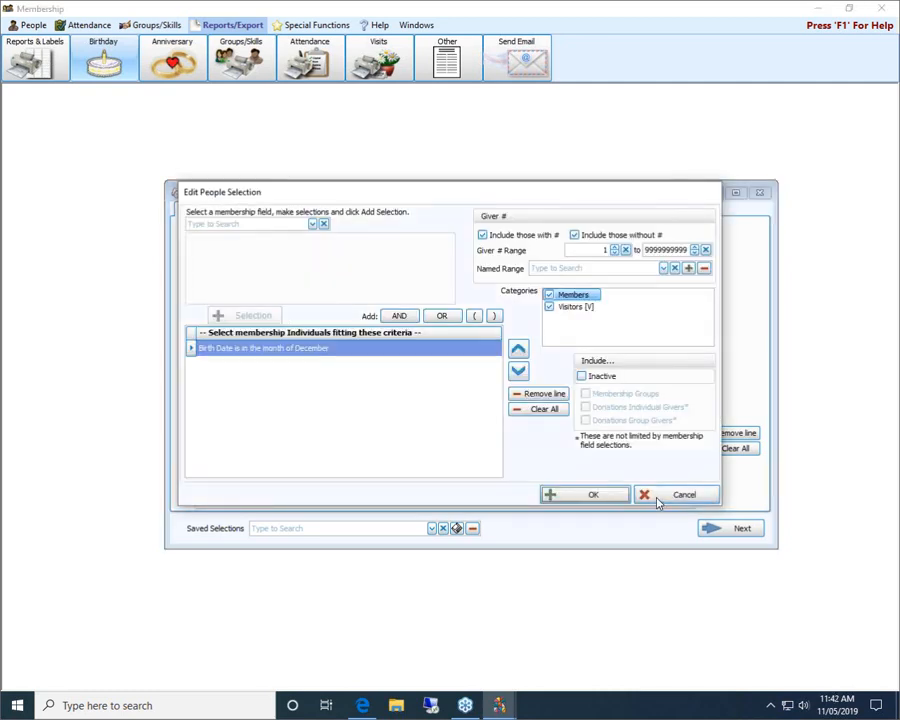
left_click(658, 501)
left_click(258, 325)
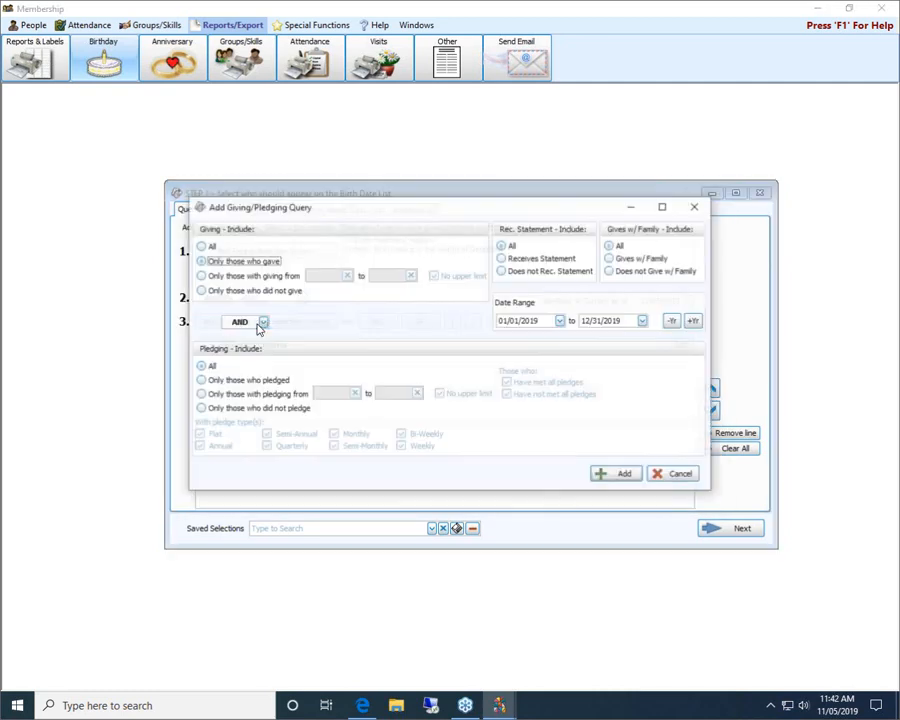
left_click(680, 473)
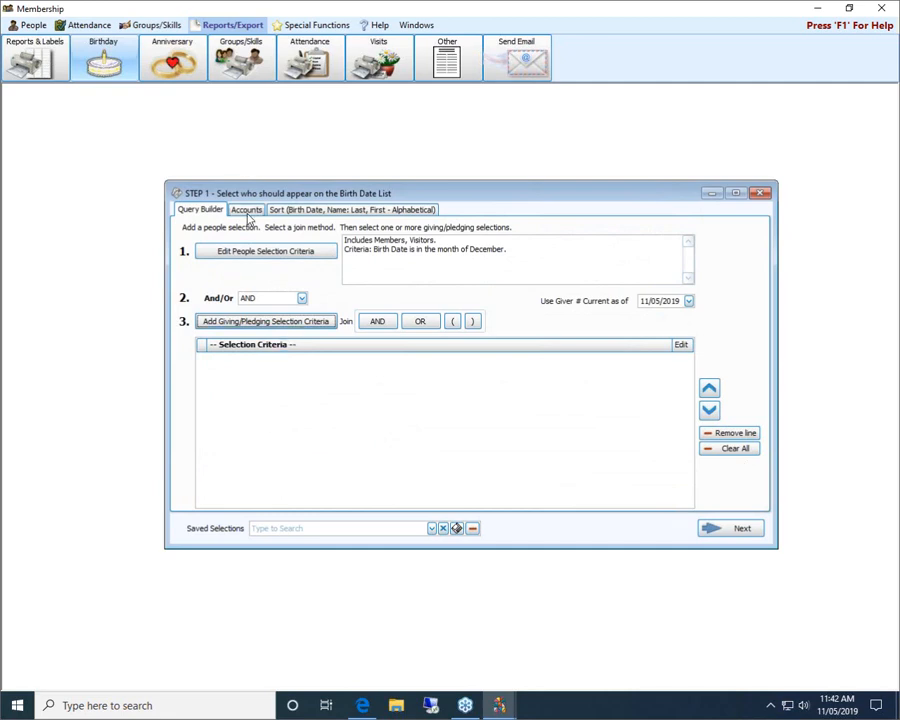
left_click(266, 325)
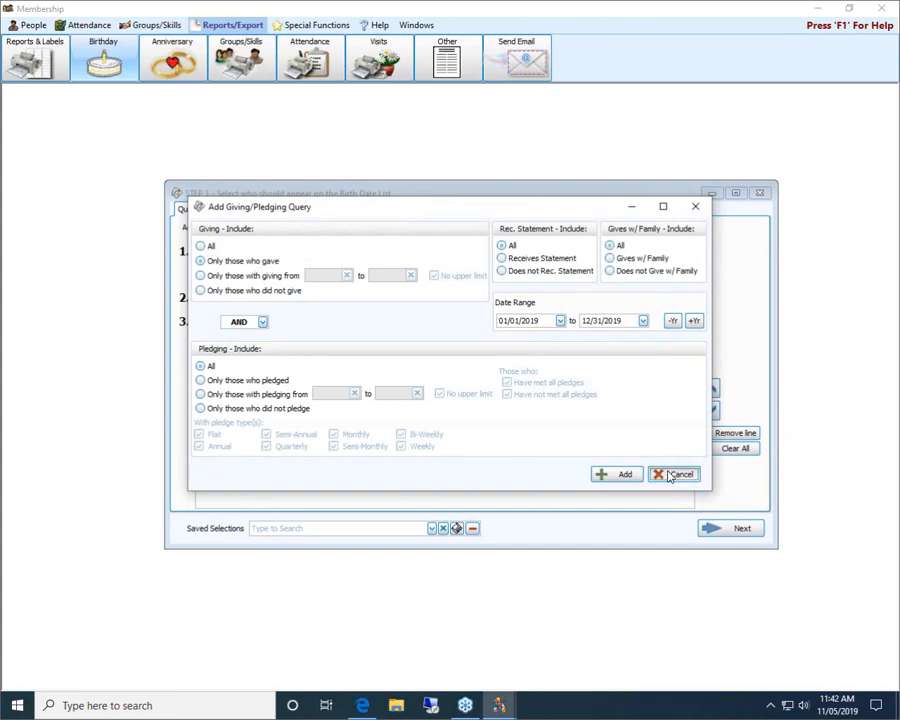
left_click(673, 474)
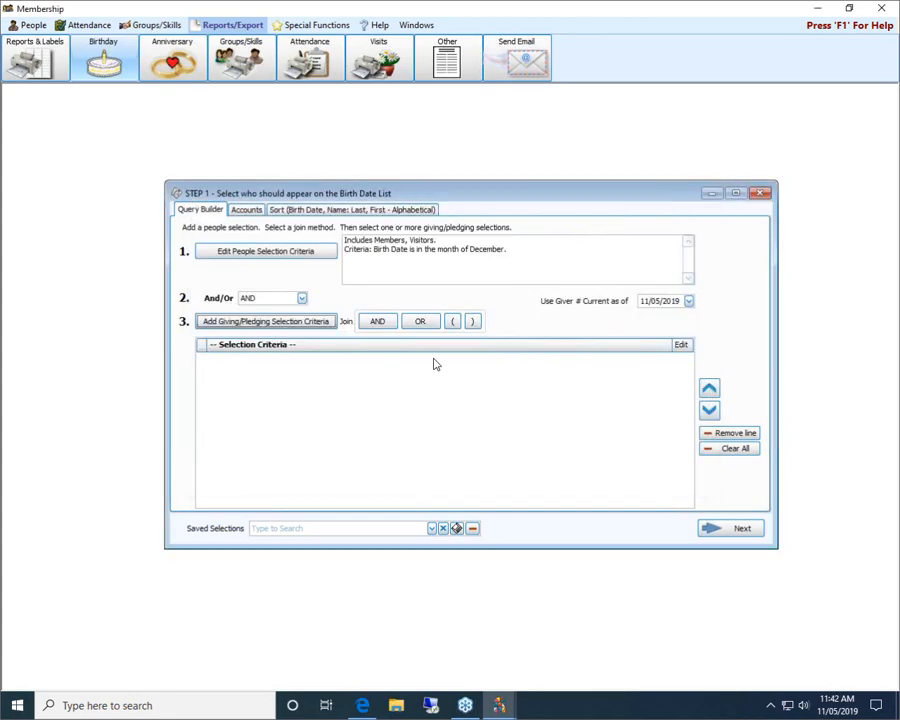
Step: Review the birthday report's accounts and sort settings, and continue to the report layout step
left_click(248, 211)
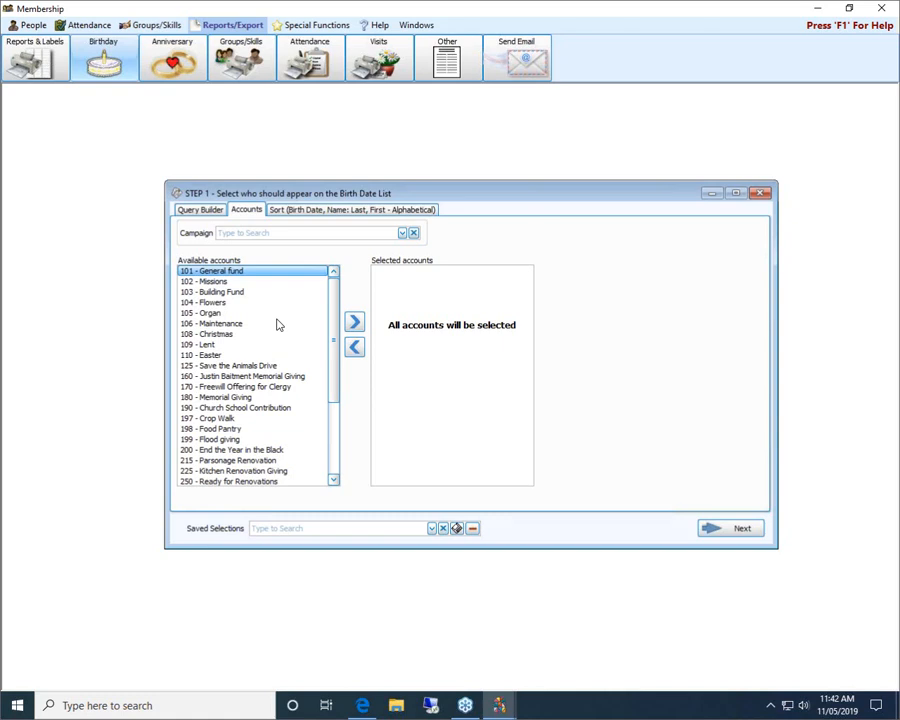
left_click(352, 211)
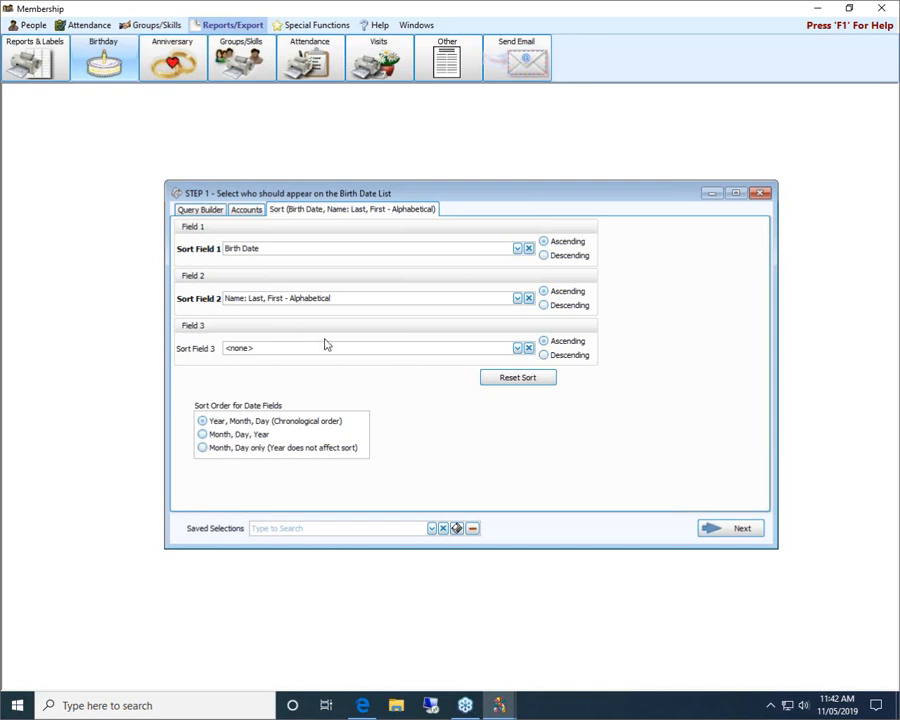
left_click(714, 533)
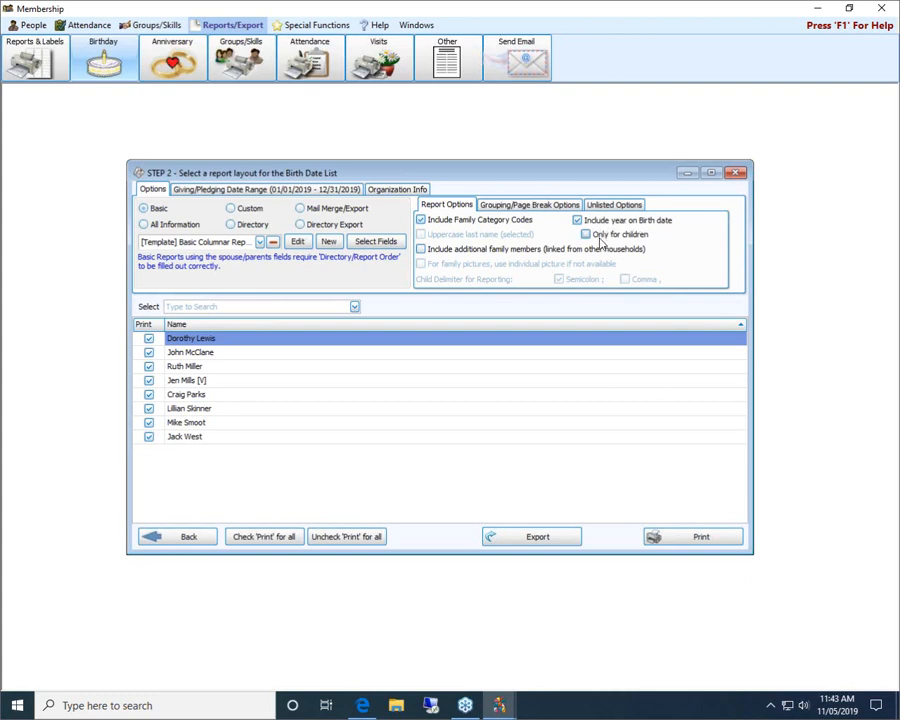
Step: Examine the grouping/page break and unlisted options of the Birth Date List, and return to its report options
left_click(562, 206)
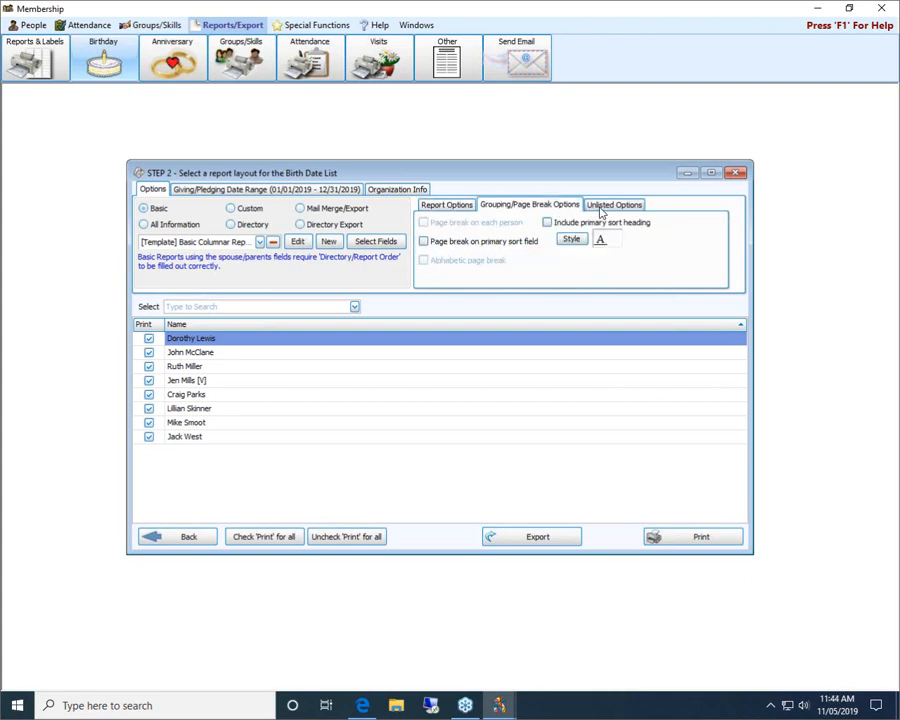
left_click(601, 209)
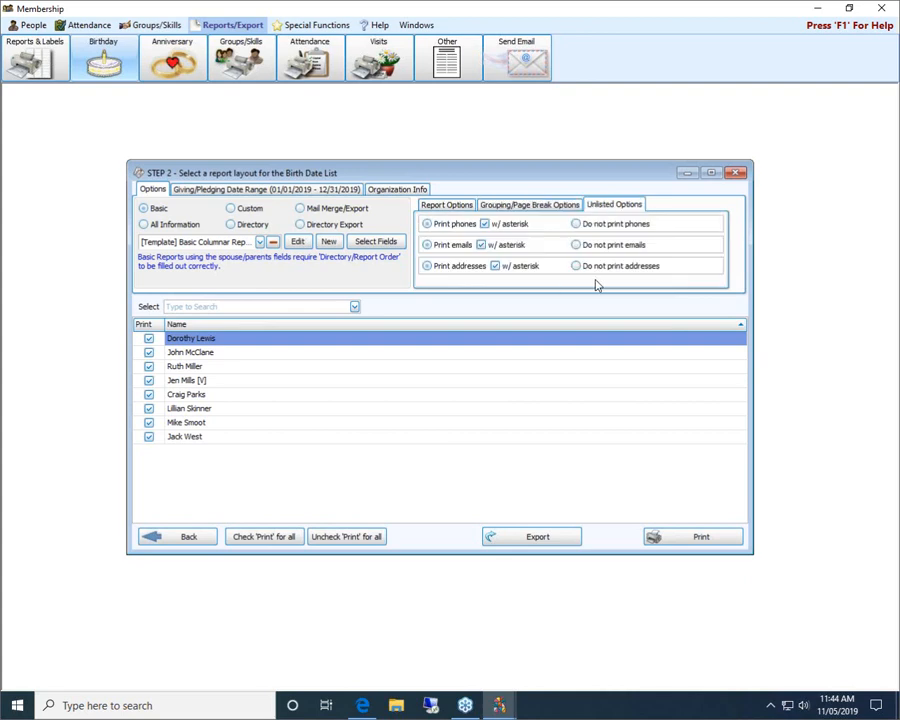
left_click(434, 206)
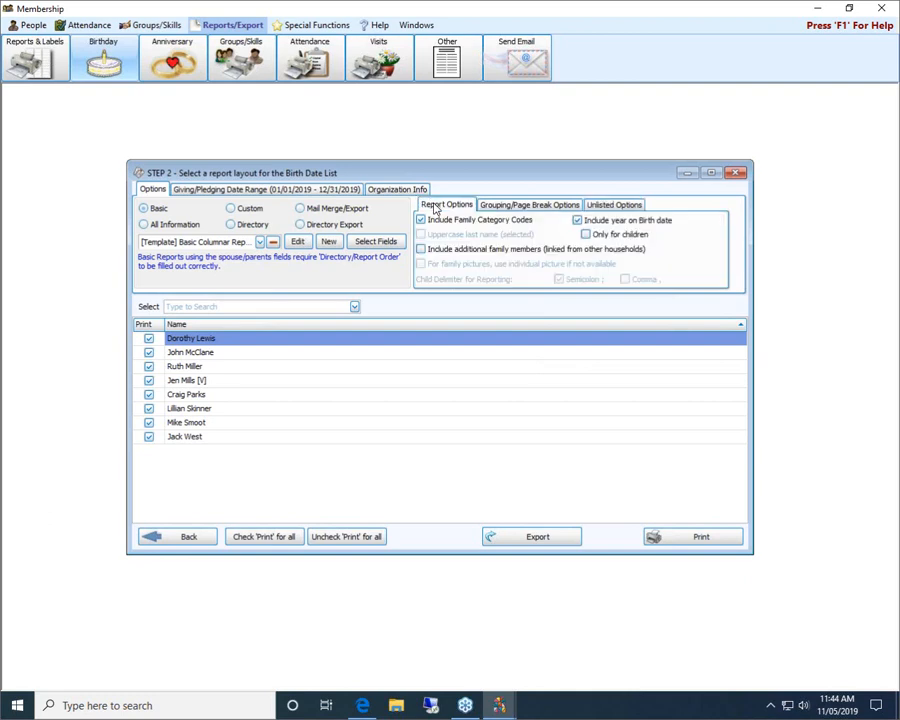
Step: Generate the basic Birth Date List as a print preview, and close the preview and the report setup
left_click(677, 542)
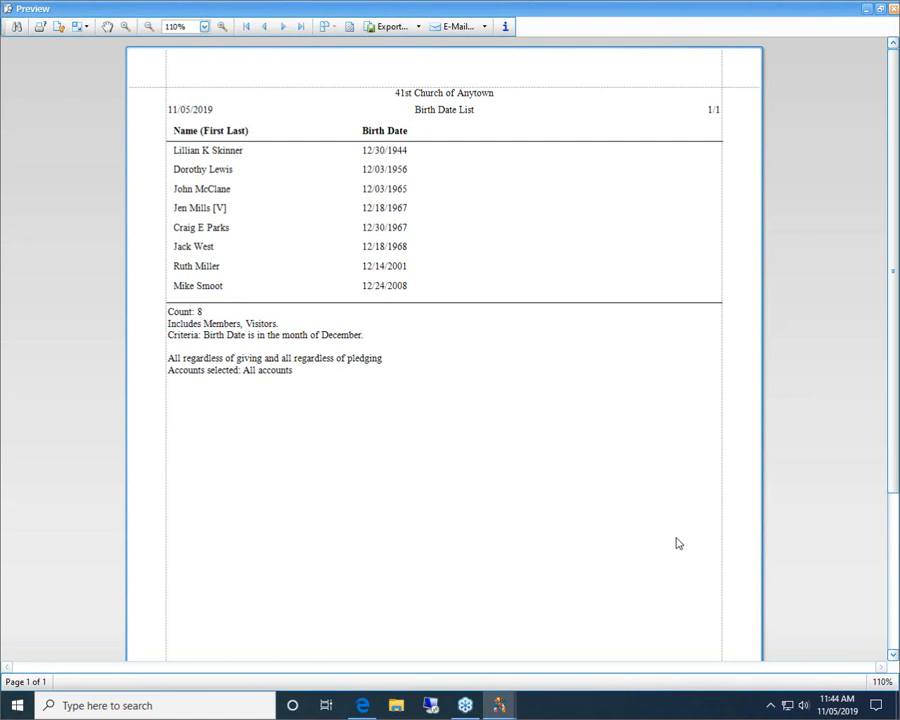
left_click(41, 28)
left_click(895, 9)
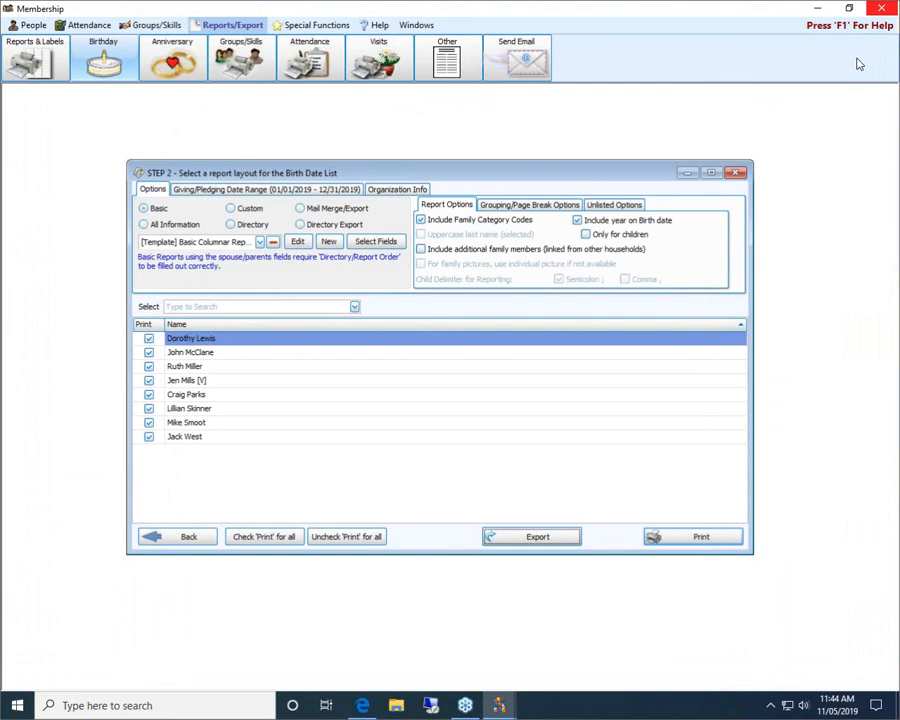
left_click(736, 174)
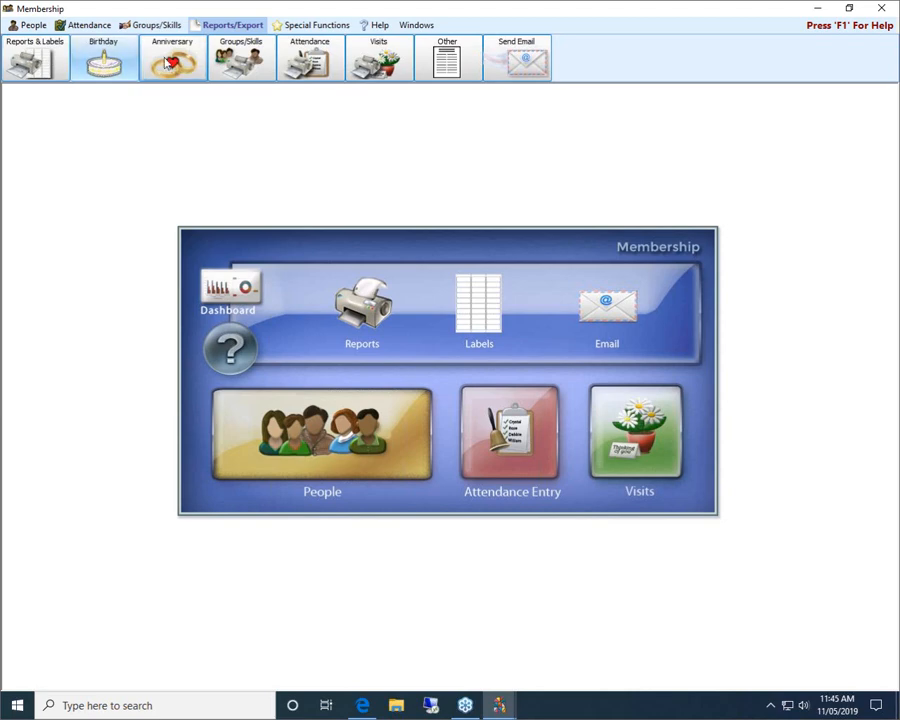
Step: Start an anniversary report and limit its people selection to marriage dates in the month of December
left_click(166, 62)
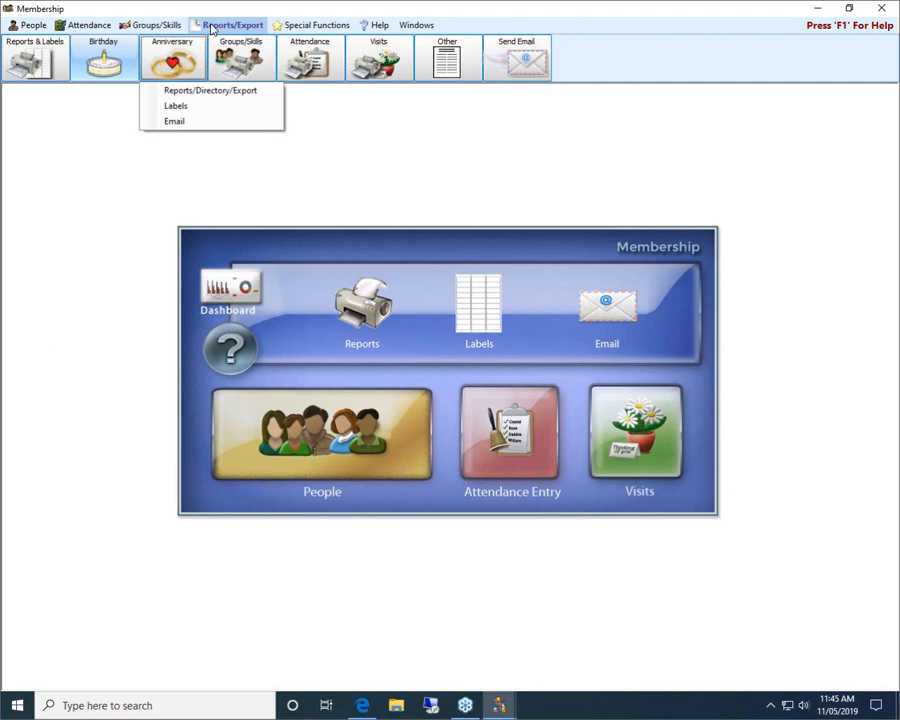
left_click(185, 92)
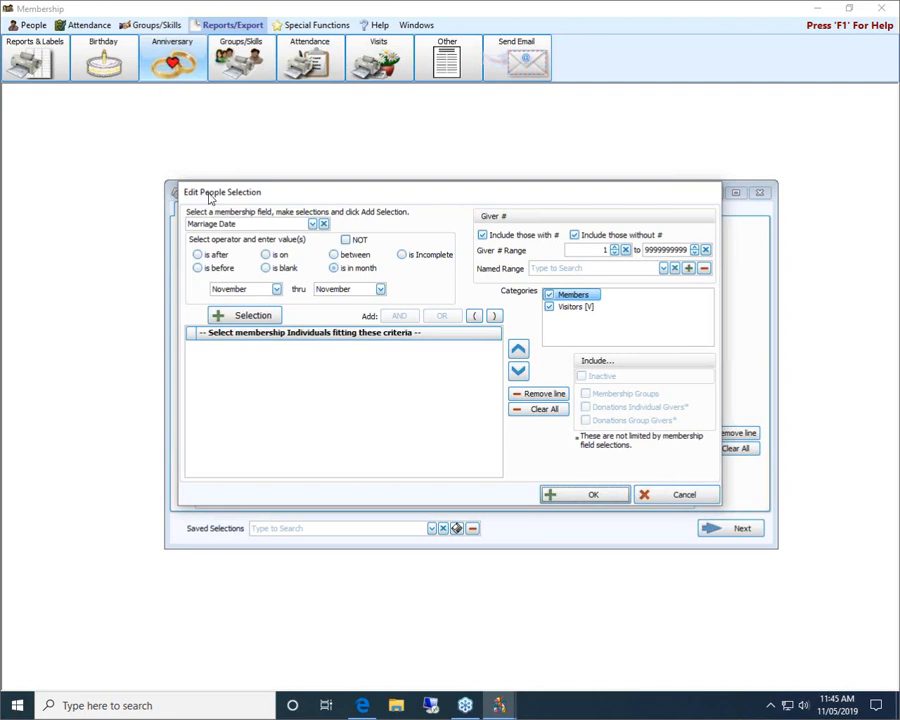
left_click(277, 289)
scroll(300, 335, "down", 1)
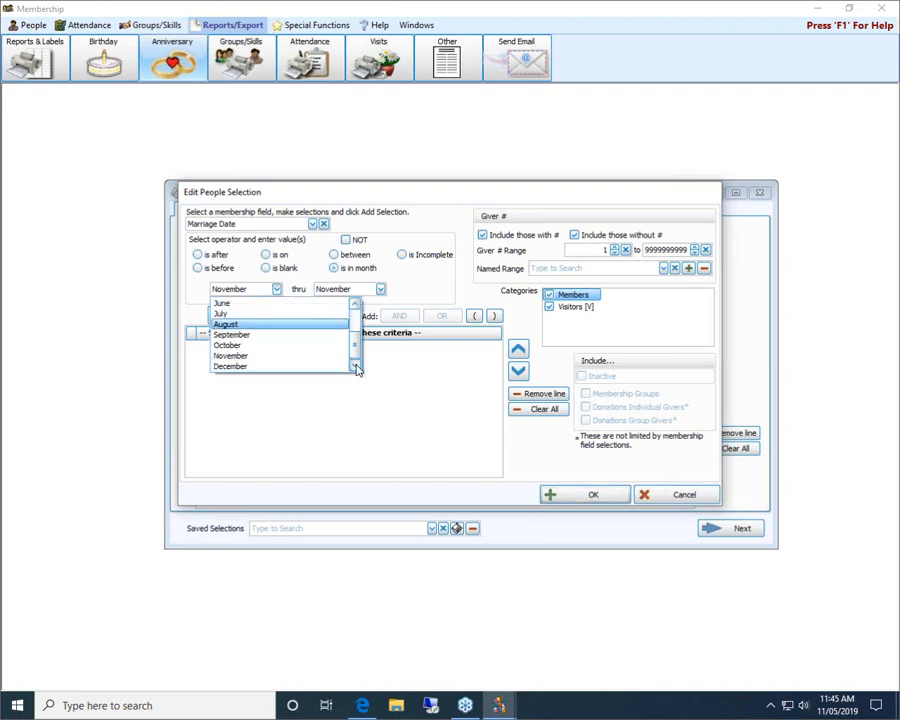
left_click(300, 366)
left_click(380, 289)
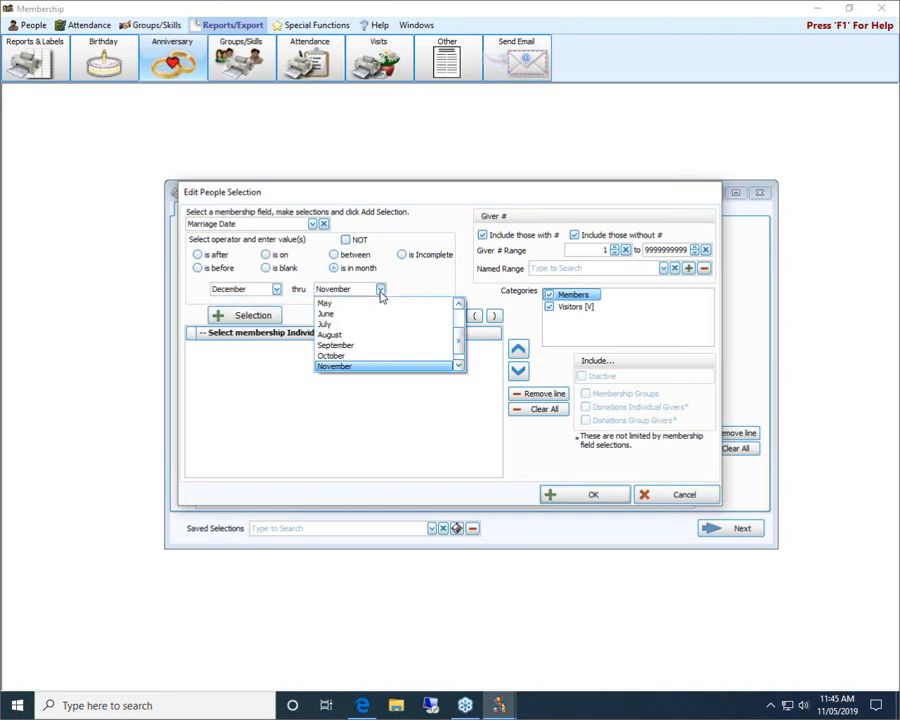
left_click(457, 368)
left_click(446, 366)
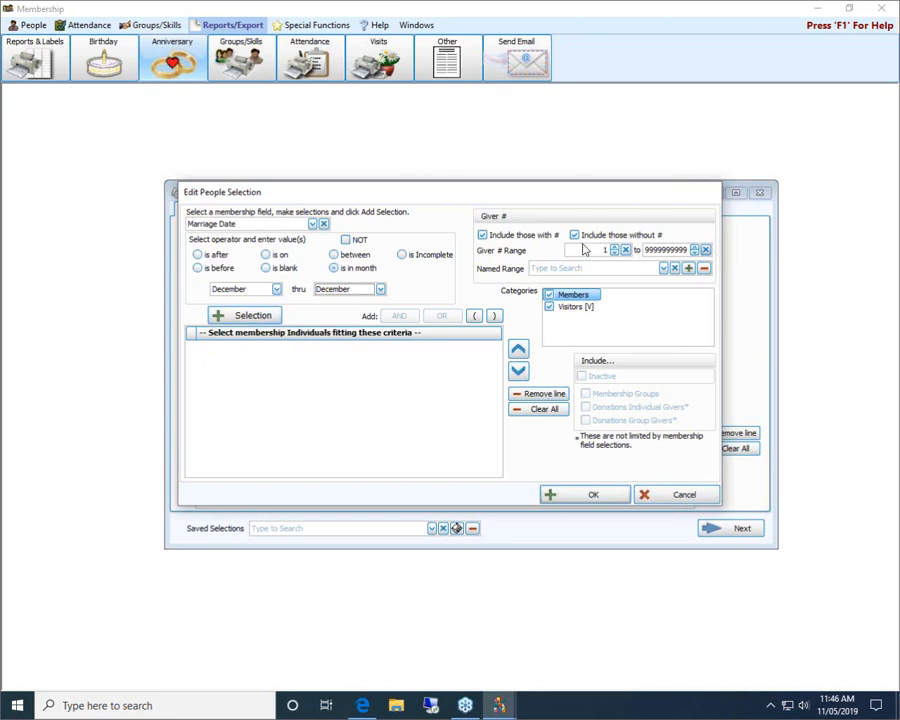
left_click(237, 317)
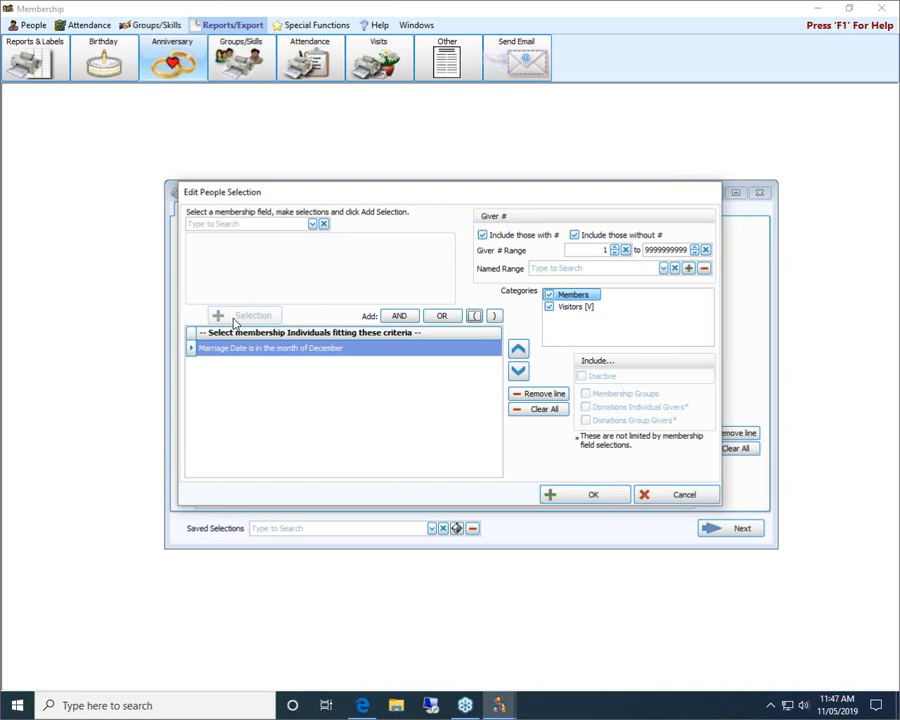
left_click(610, 498)
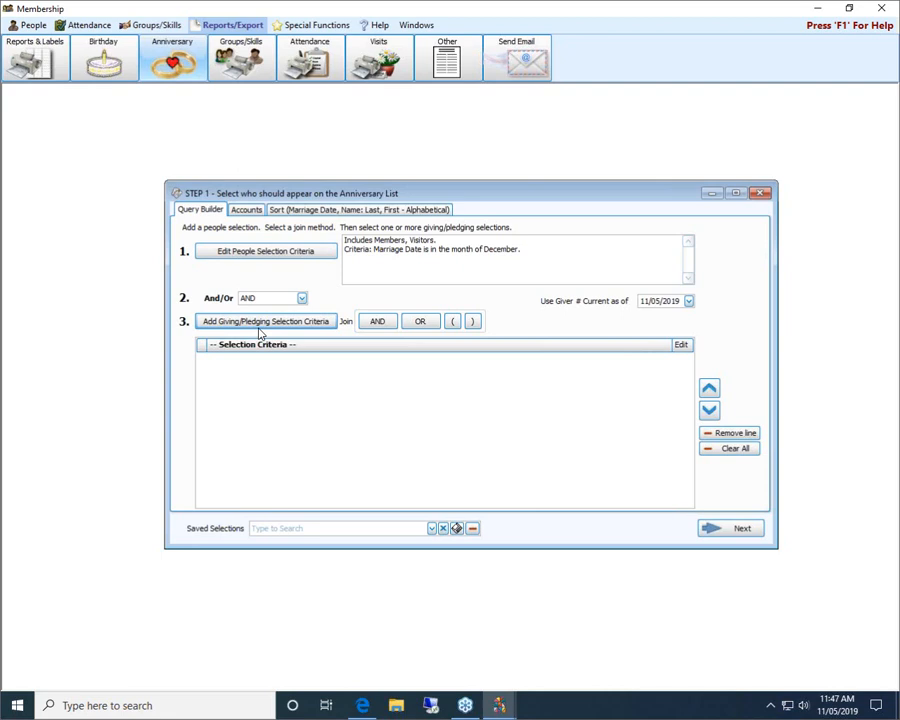
Step: Review the anniversary report's sort fields and date sort order, and continue to the report layout step
left_click(310, 212)
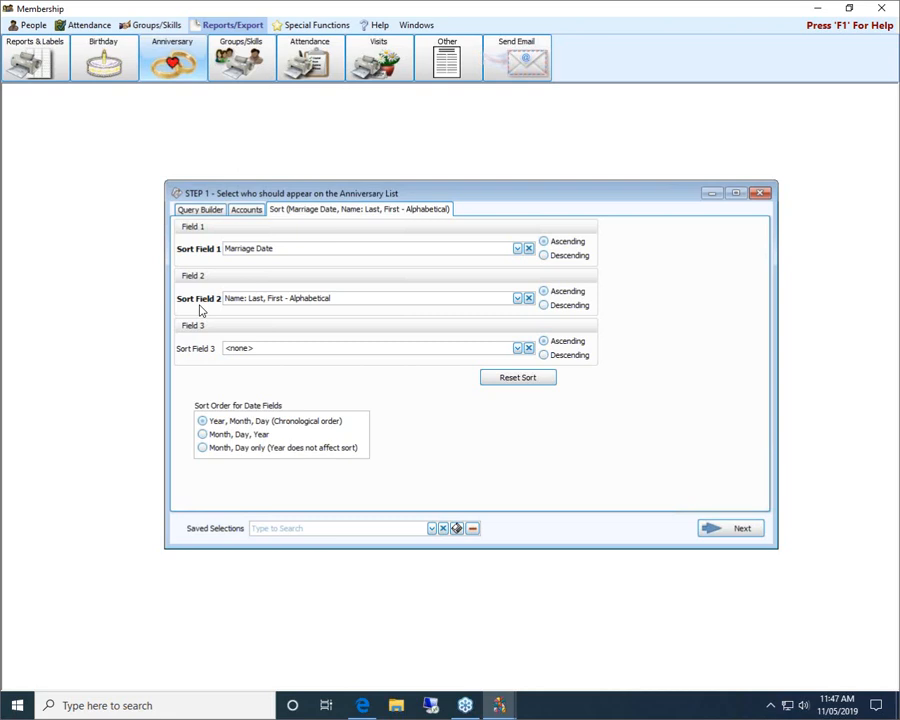
left_click(517, 249)
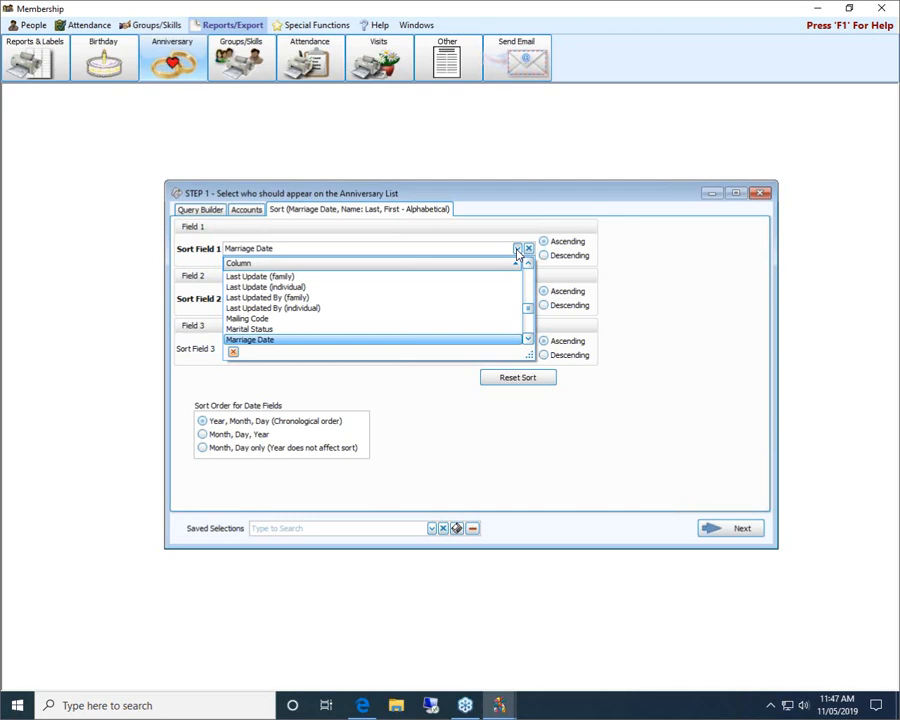
left_click(742, 258)
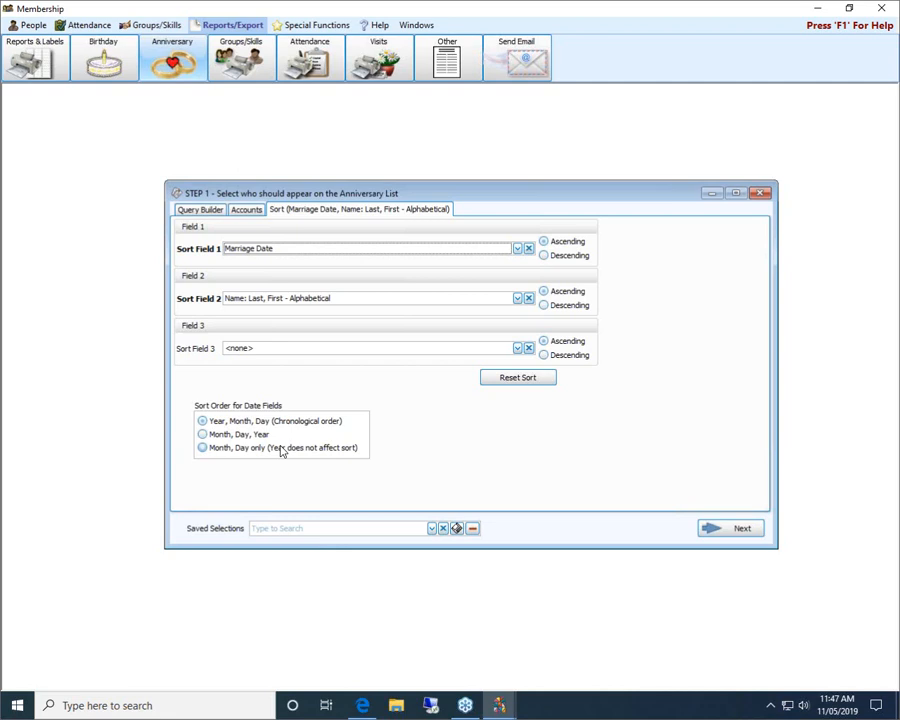
left_click(744, 530)
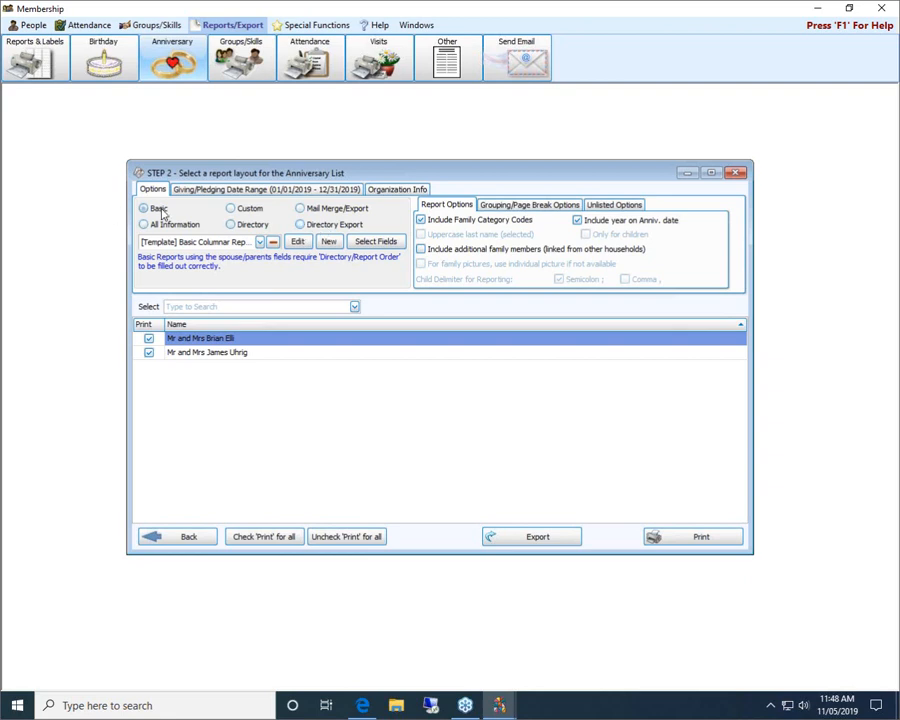
Step: Preview the Anniversary List with the [Template] Basic Columnar Report layout, and close the preview and the report setup
left_click(260, 242)
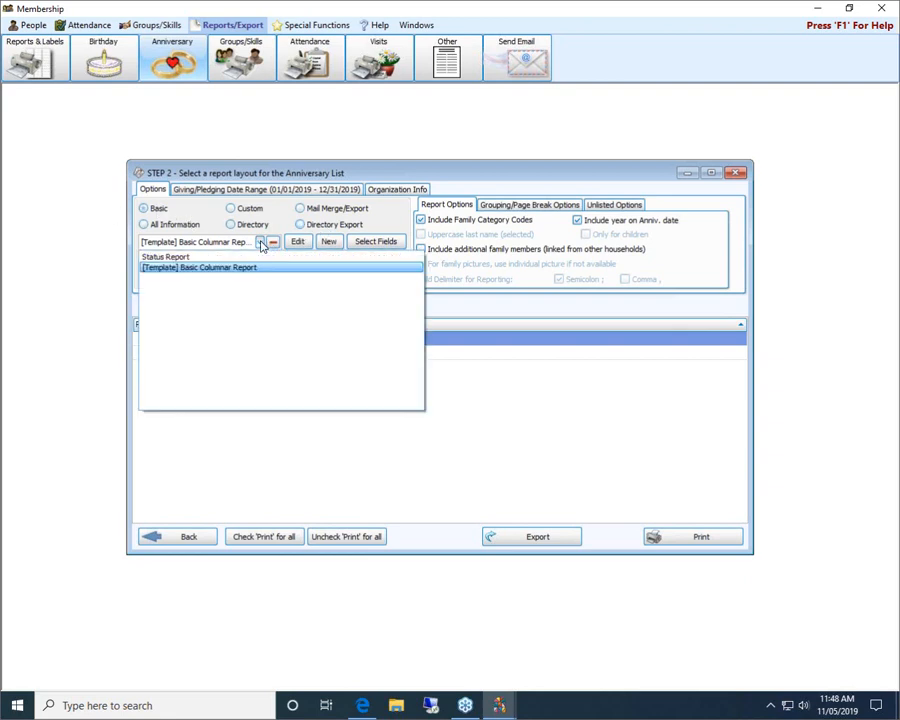
left_click(205, 268)
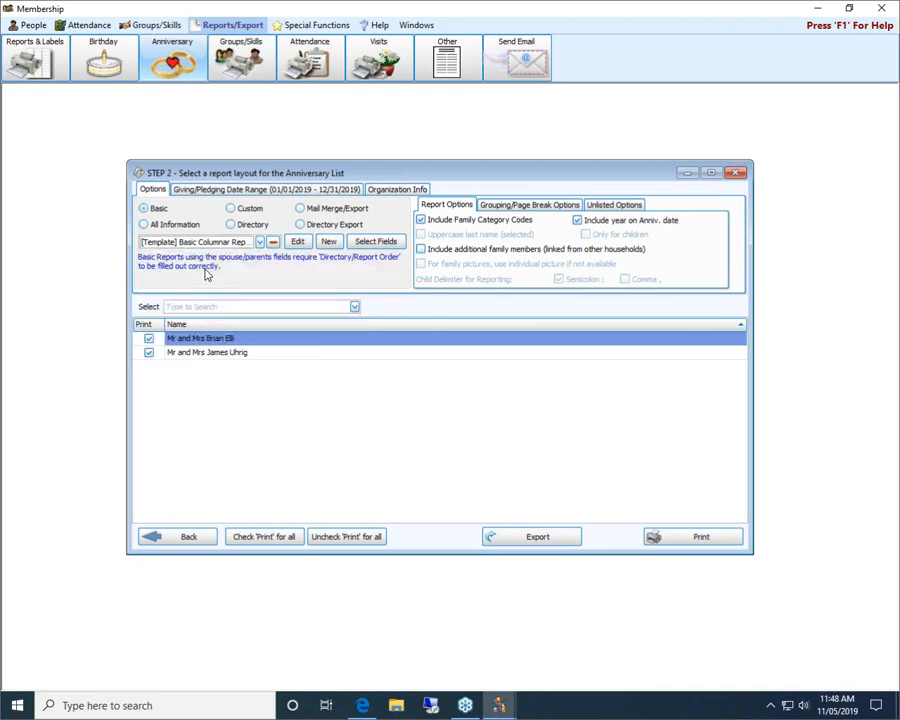
left_click(720, 538)
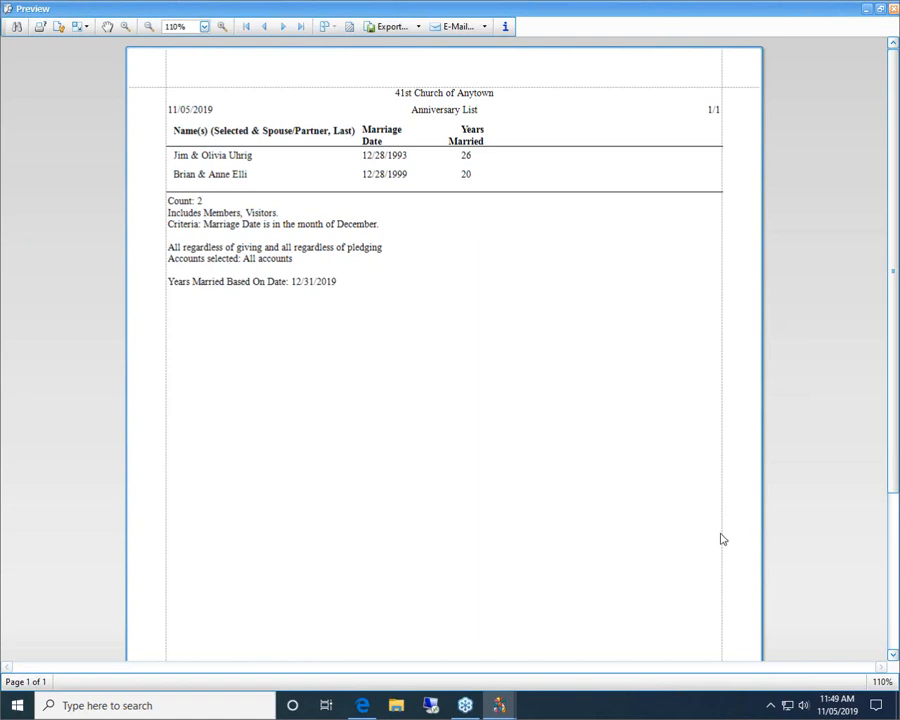
left_click(894, 9)
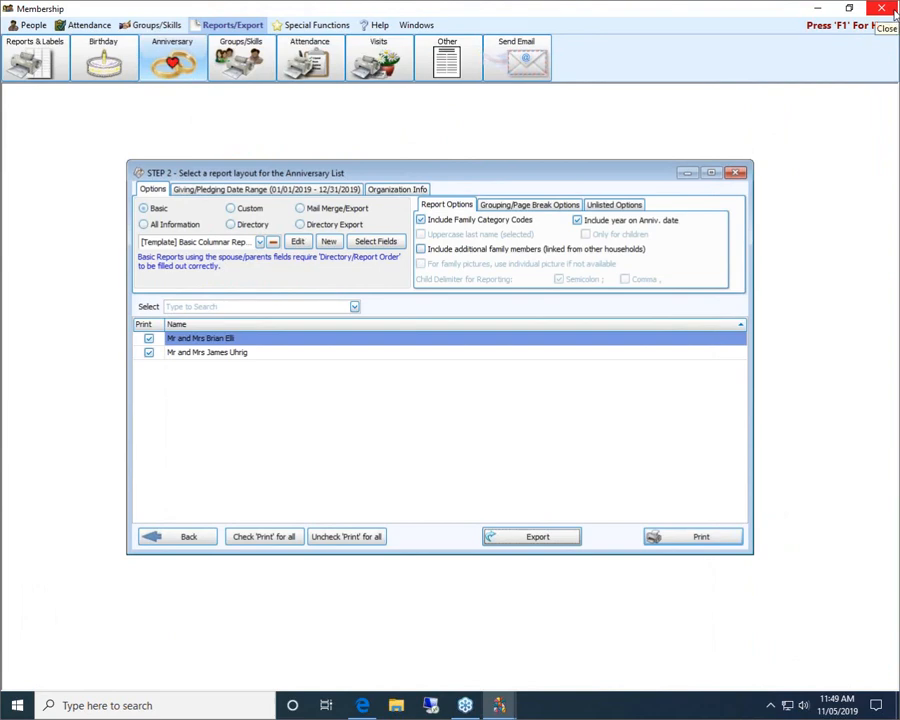
left_click(736, 173)
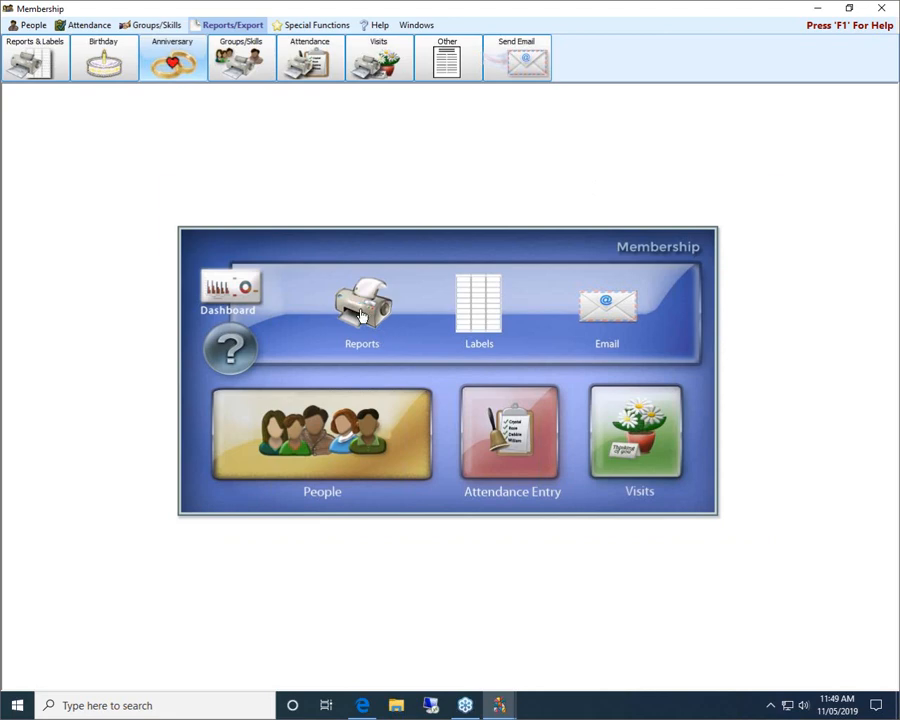
Step: View the general membership report's query setup and close it without building a report
left_click(362, 314)
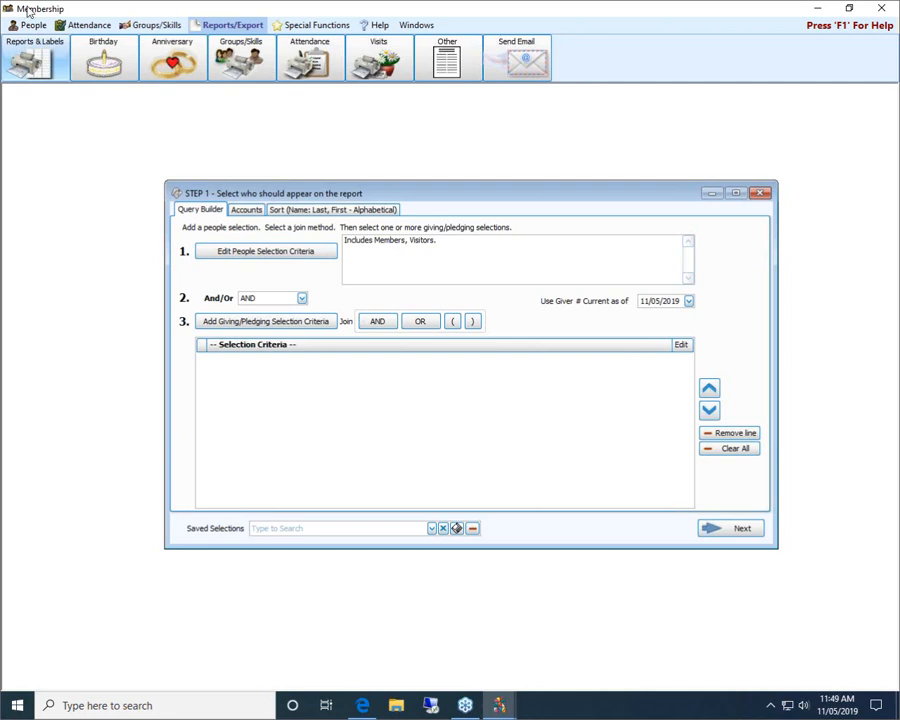
left_click(116, 68)
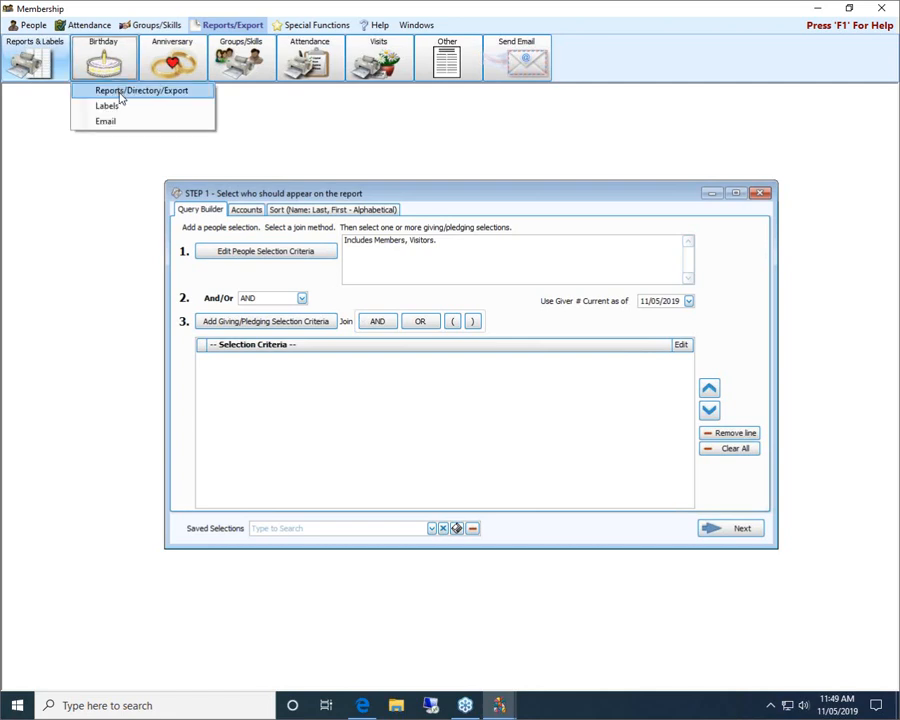
left_click(120, 94)
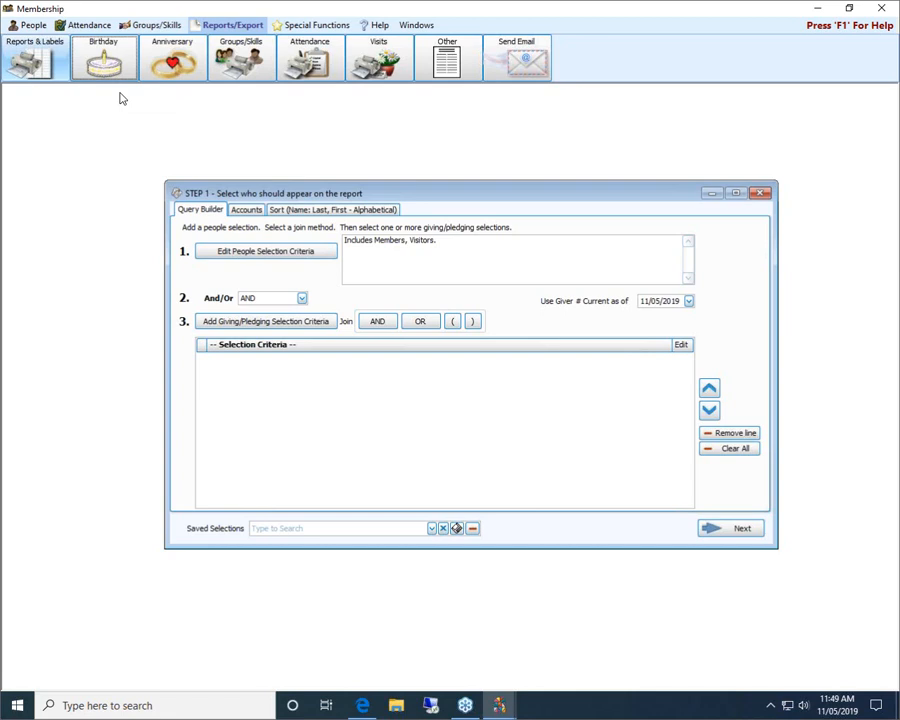
left_click(765, 193)
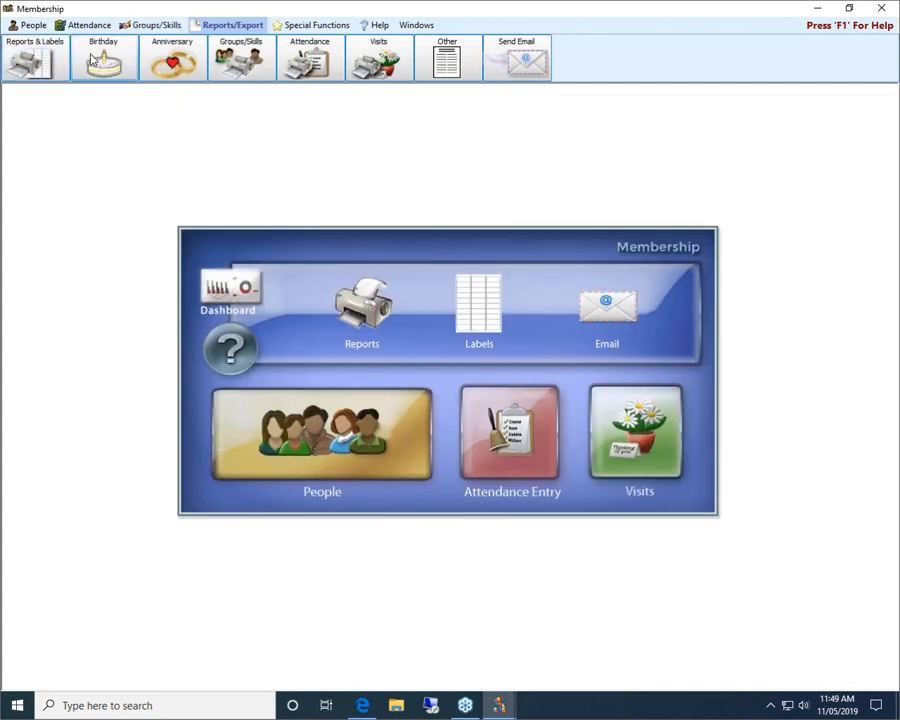
Step: View the birthday report's preset Birth Date selection, and close it and the report setup without changes
left_click(92, 60)
left_click(107, 91)
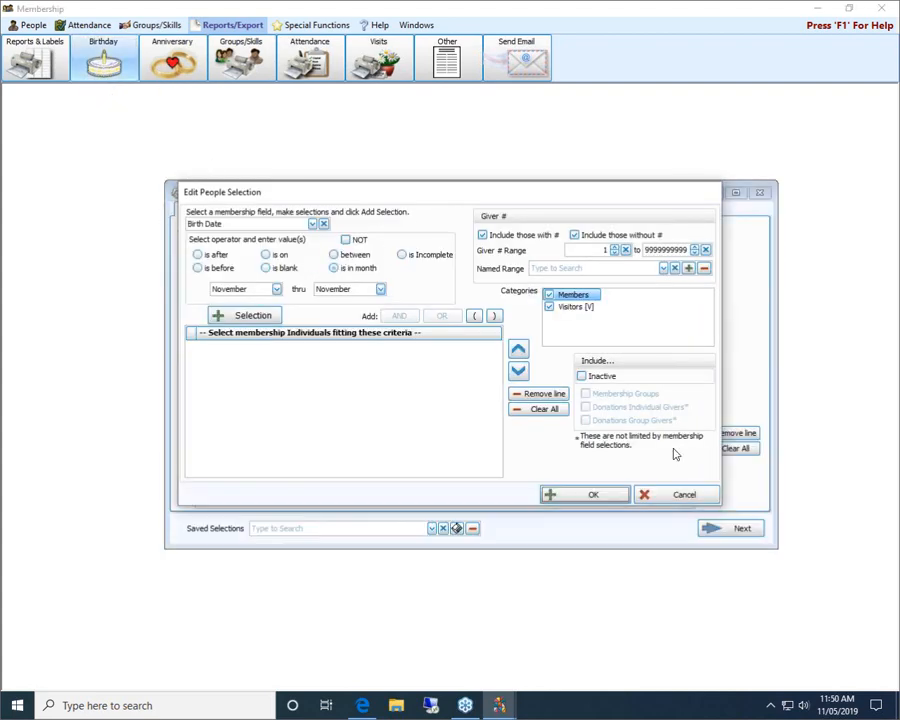
left_click(683, 494)
left_click(707, 186)
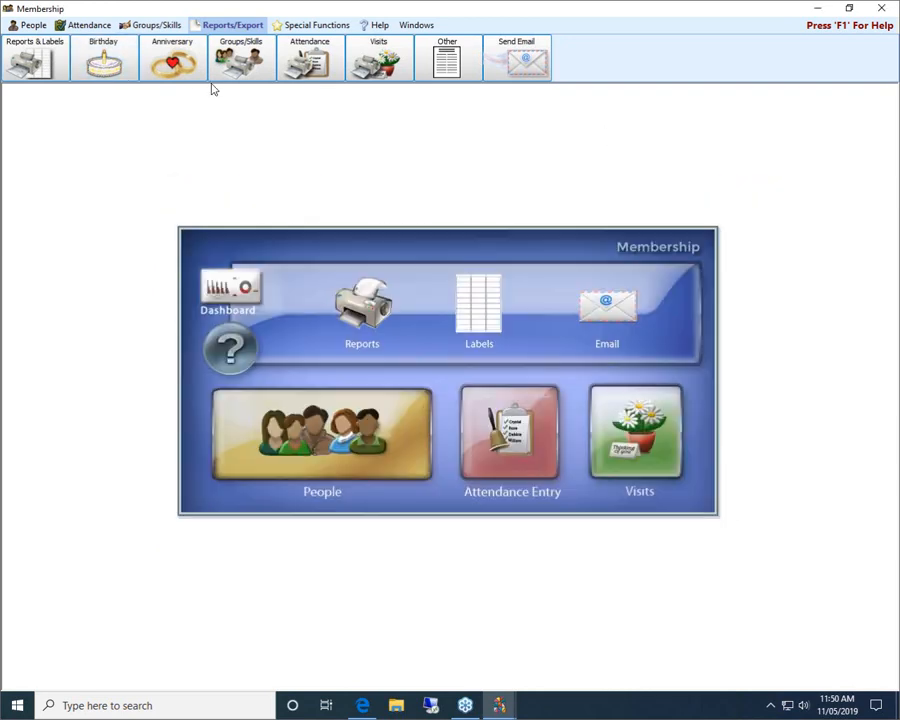
Step: View the anniversary report's preset Marriage Date selection, and close it and the report setup without changes
left_click(170, 68)
left_click(174, 90)
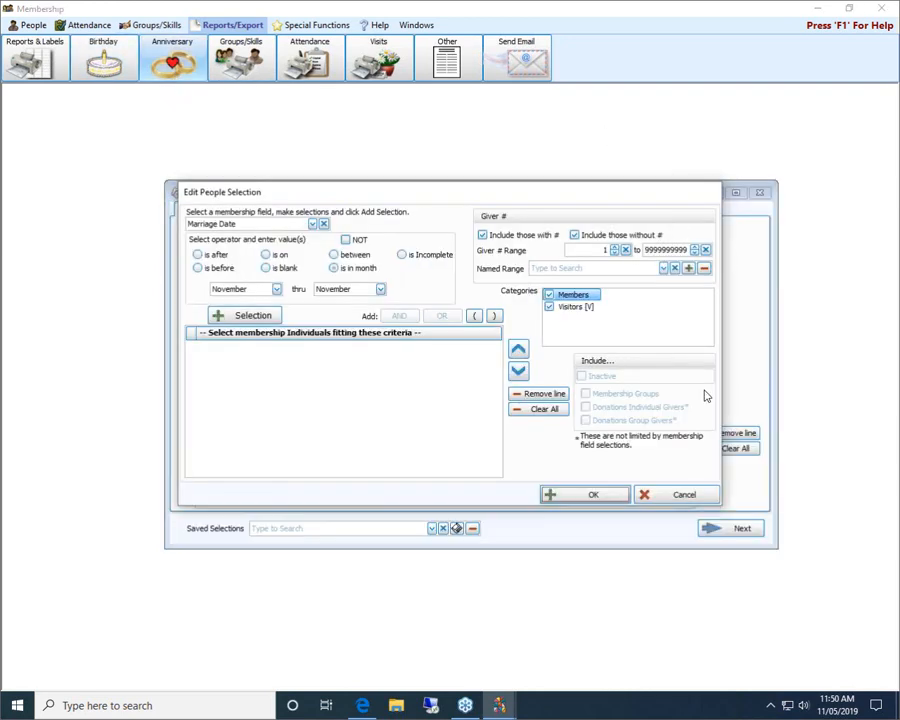
left_click(680, 498)
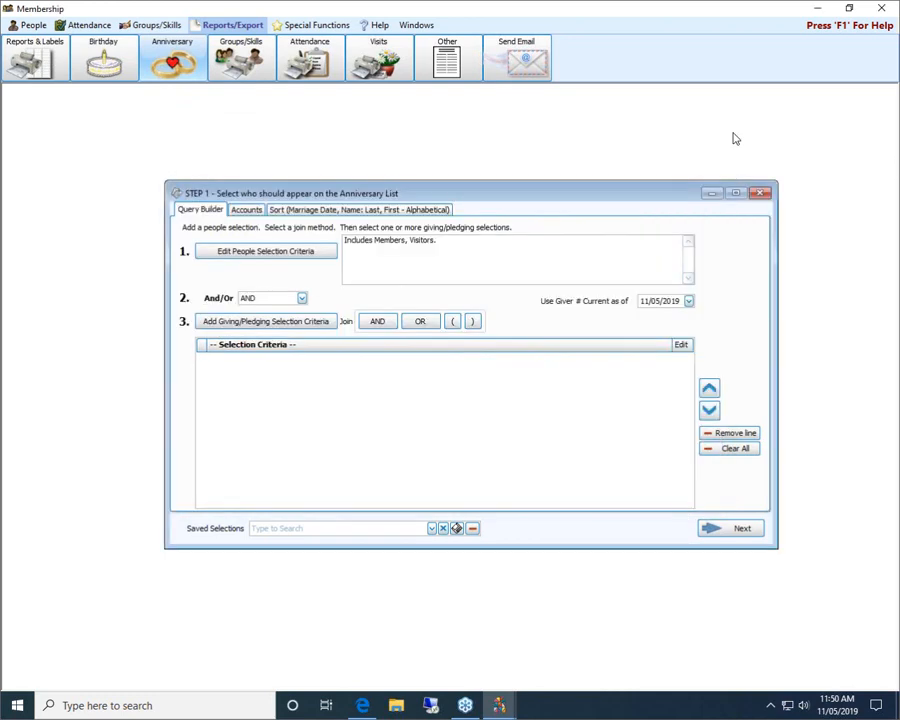
left_click(760, 192)
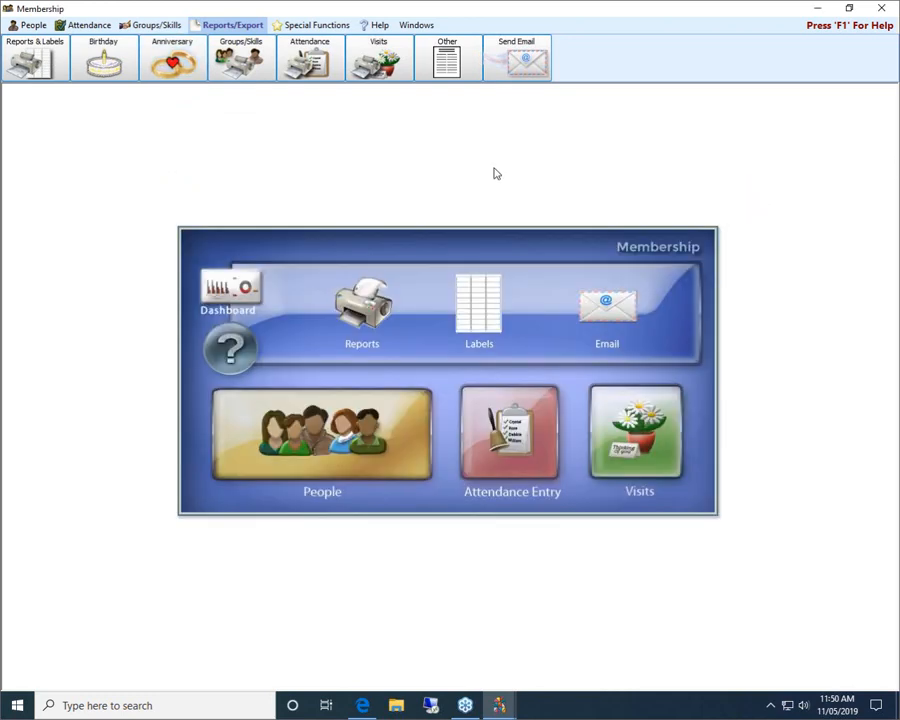
Step: Open the Groups/Classes report setup, view its group and people selection options, and cancel both selections
left_click(240, 60)
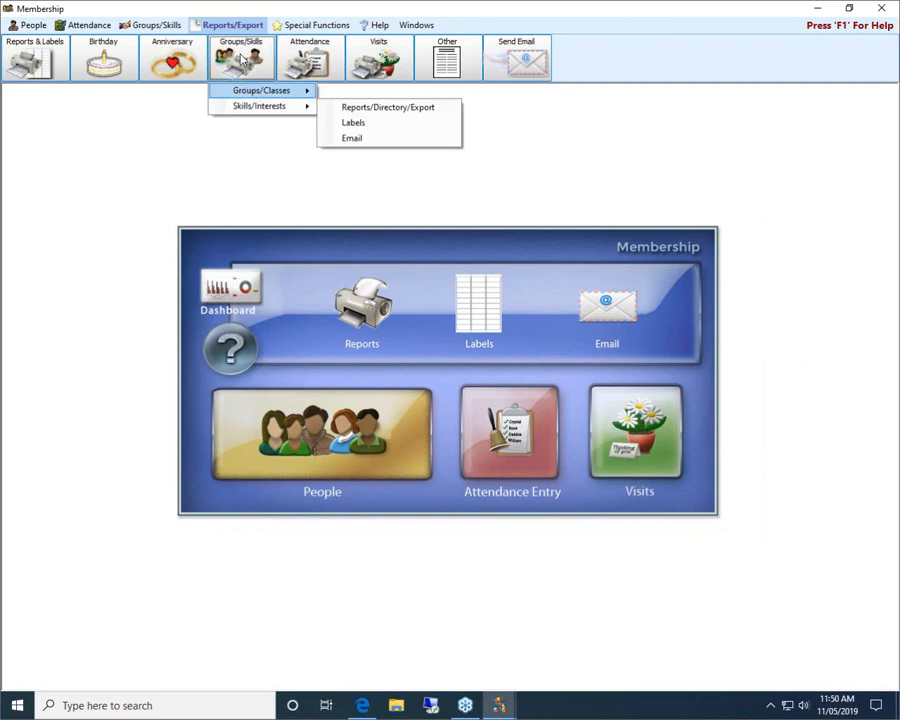
mouse_move(246, 96)
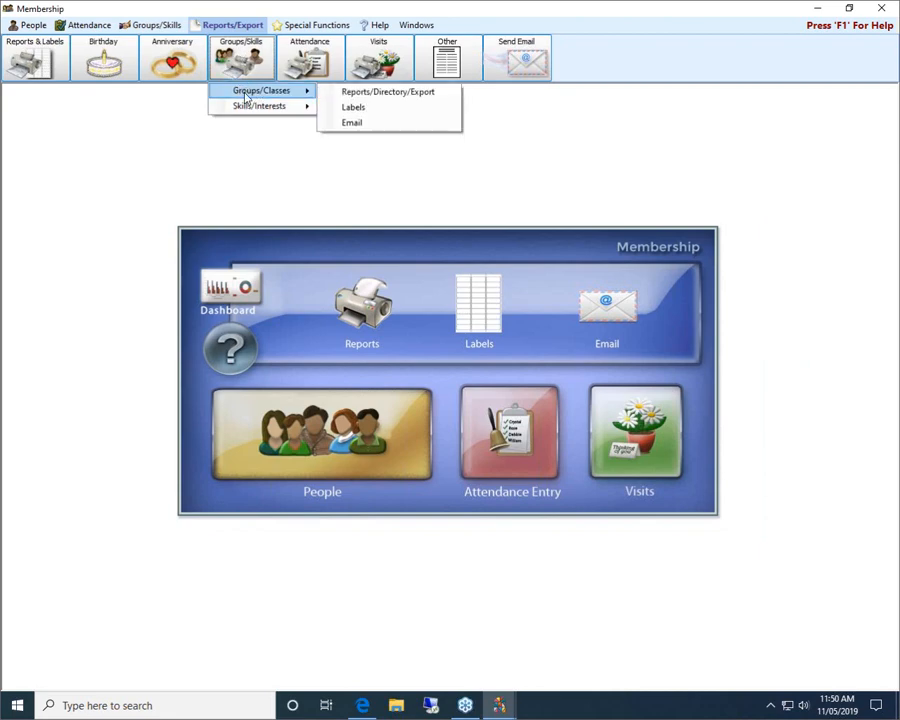
left_click(368, 91)
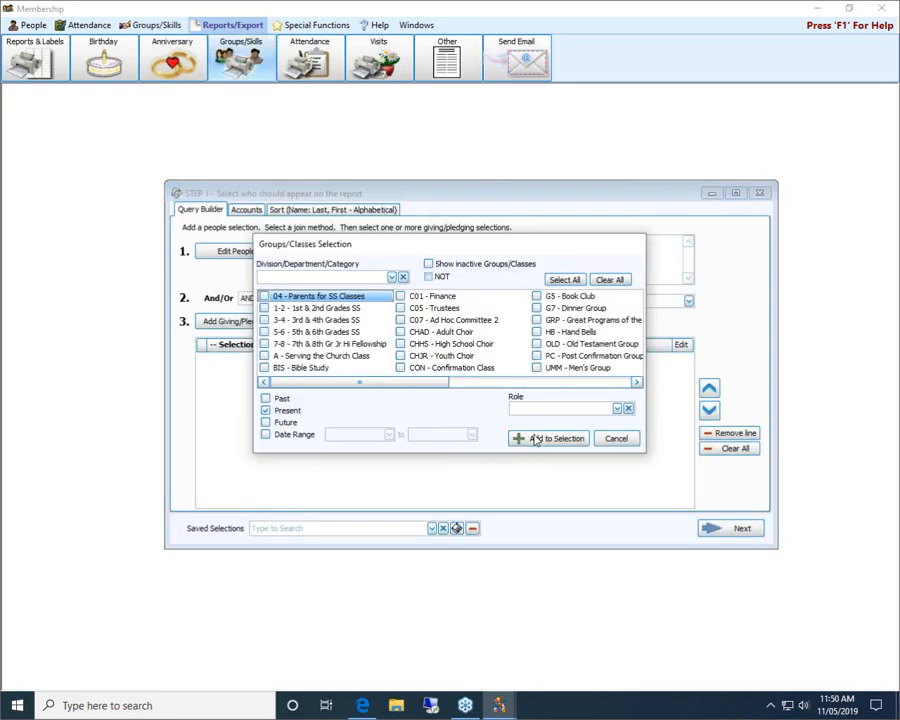
left_click(613, 440)
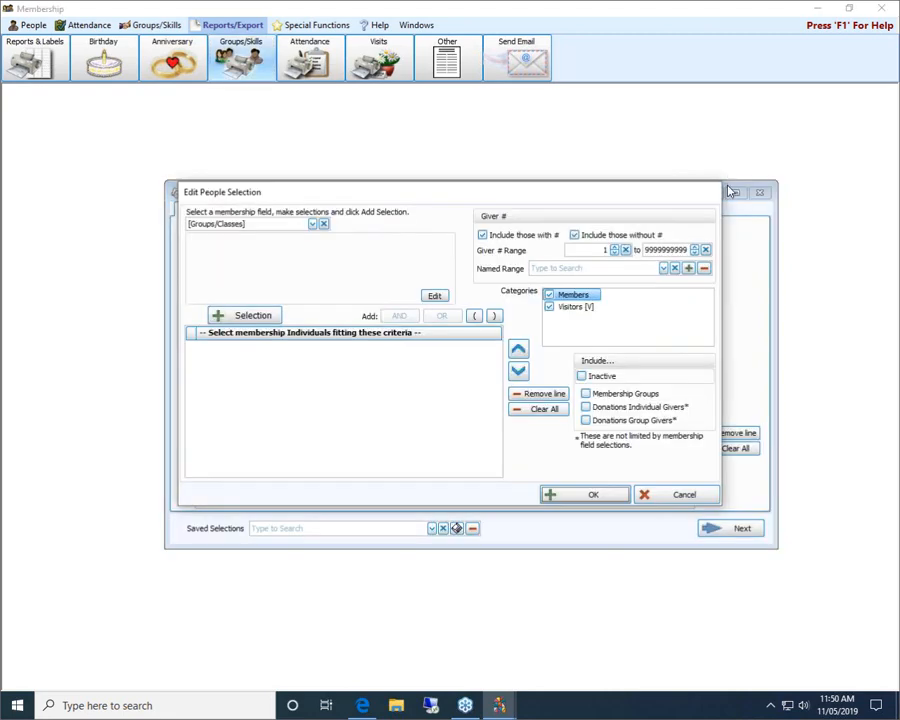
left_click(680, 498)
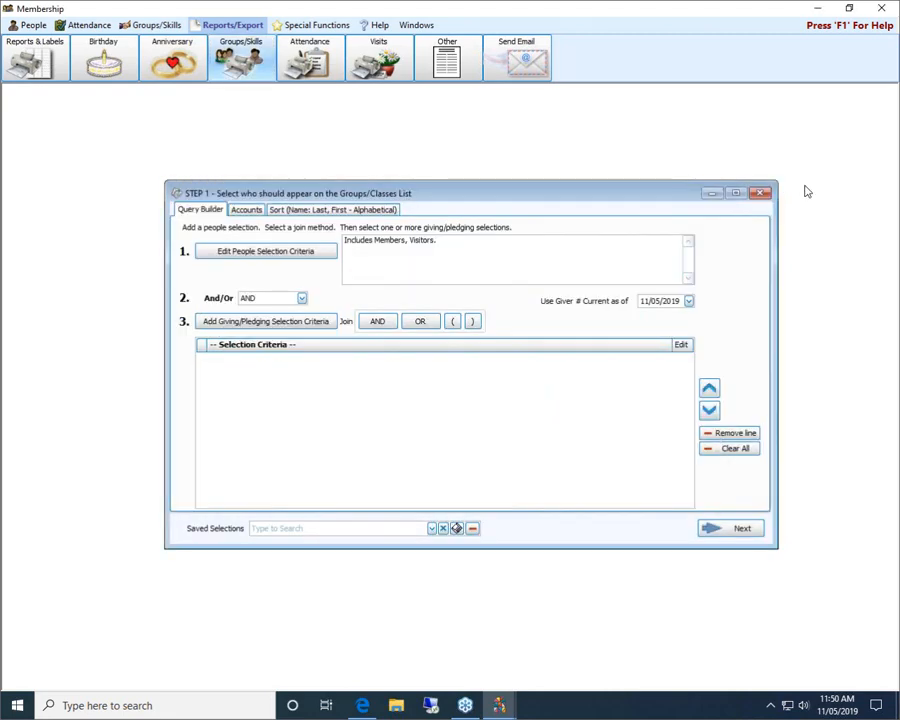